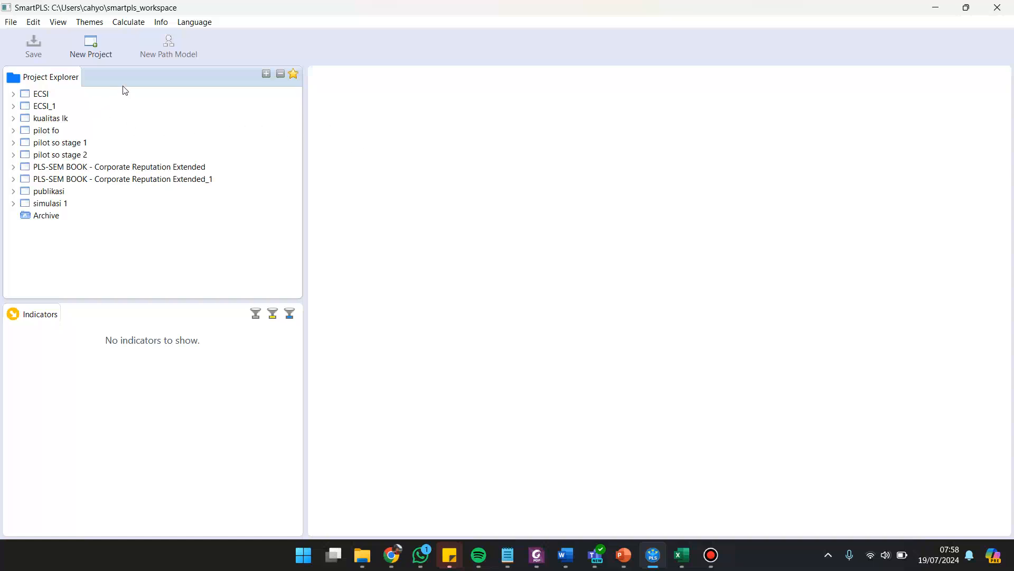
Create a new project named tutor and select its data import entry.
click(91, 46)
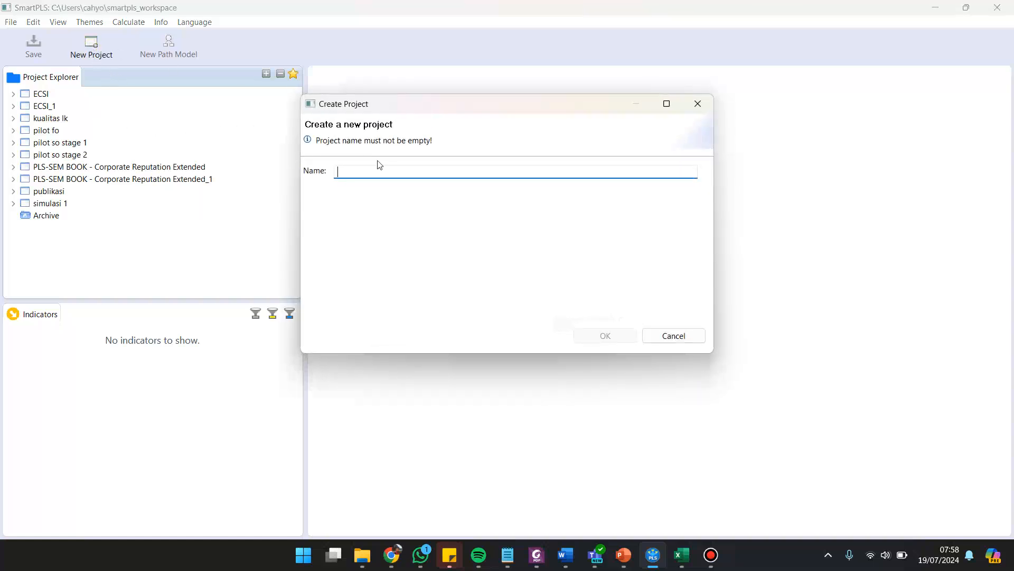
text(tutor)
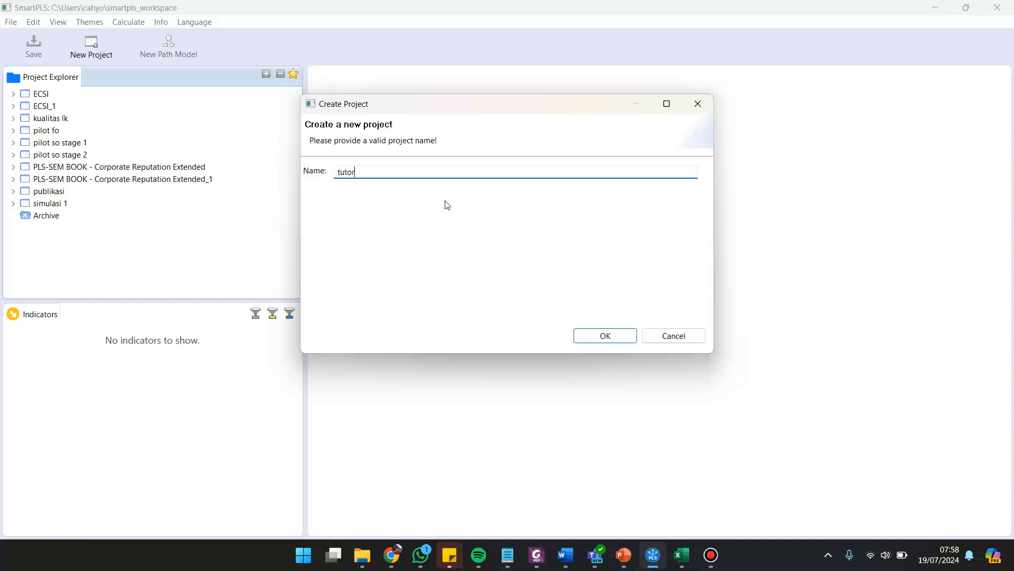
click(593, 340)
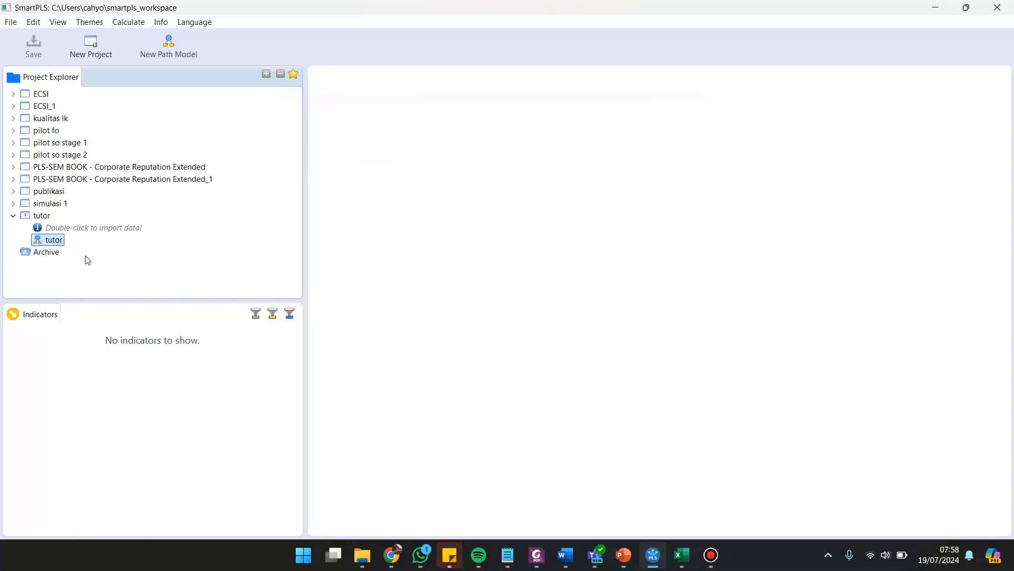
click(95, 229)
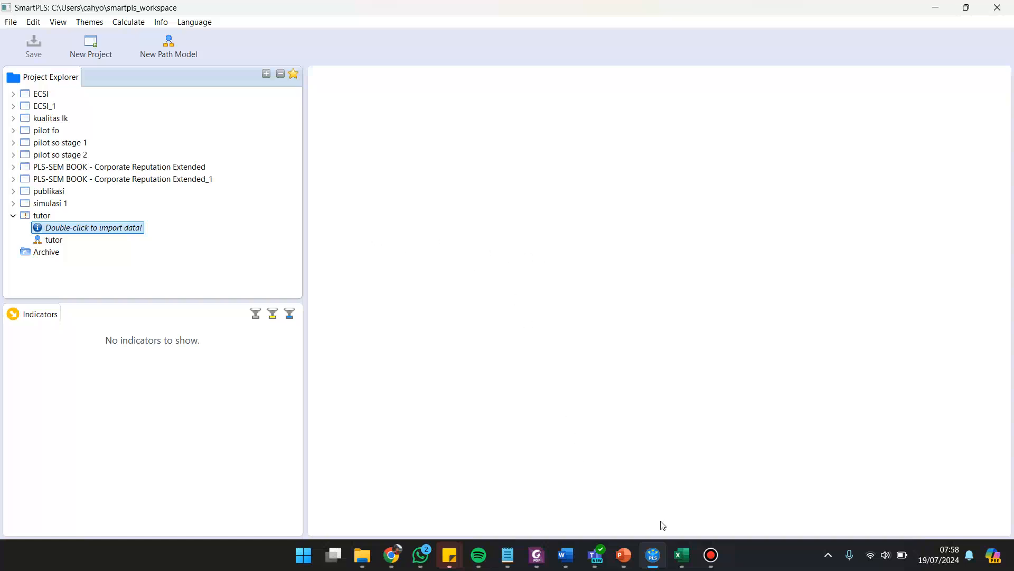
Switch to Excel and examine the Sistem SAKTI question headers in A1:E1 of the tutor sheet.
click(681, 555)
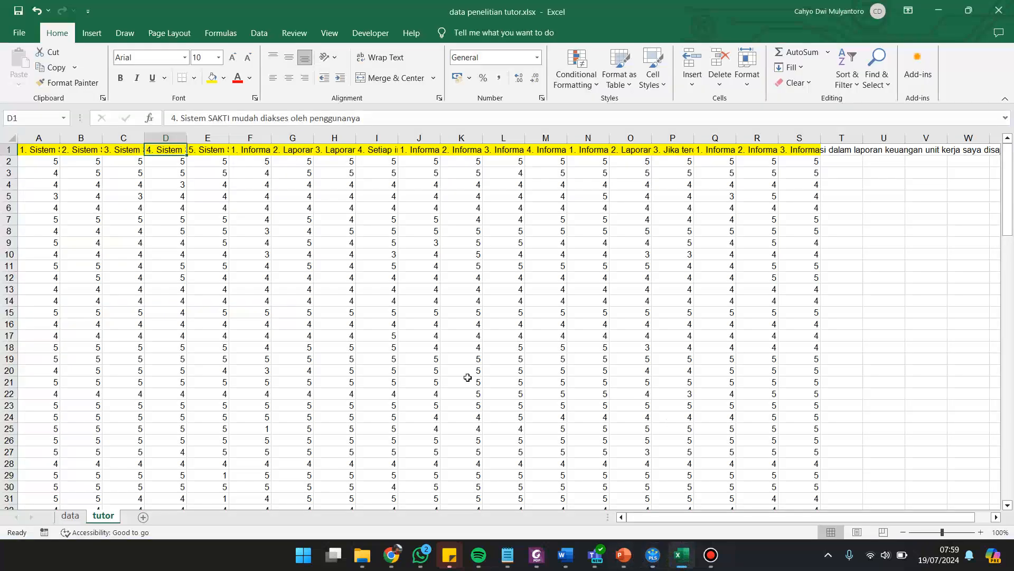
click(104, 211)
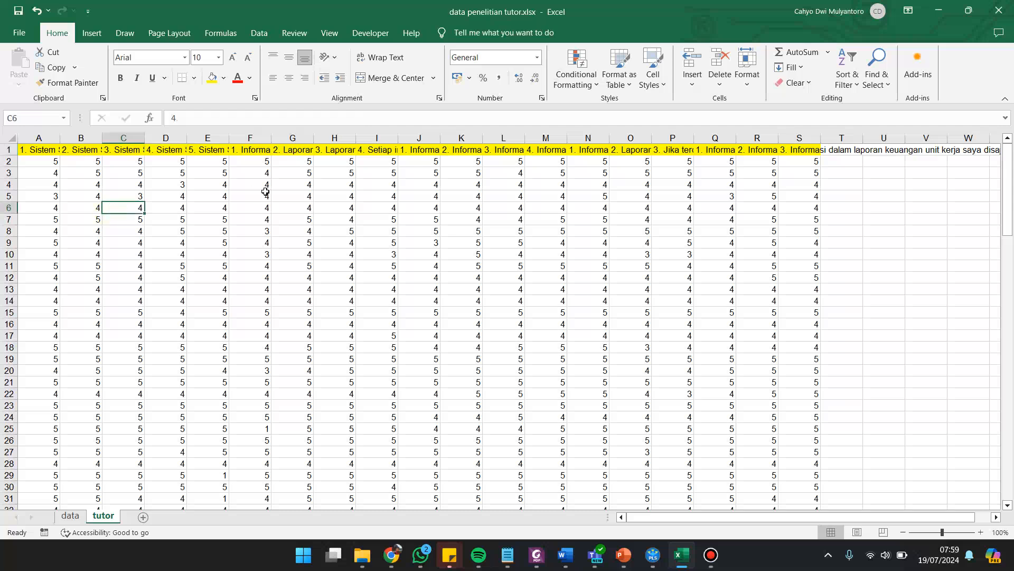
click(285, 183)
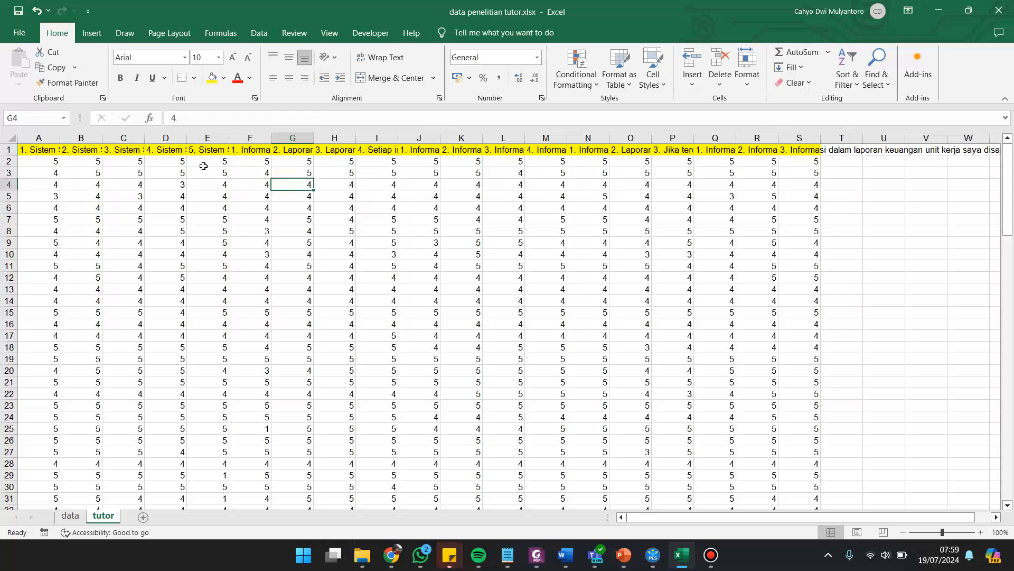
click(161, 152)
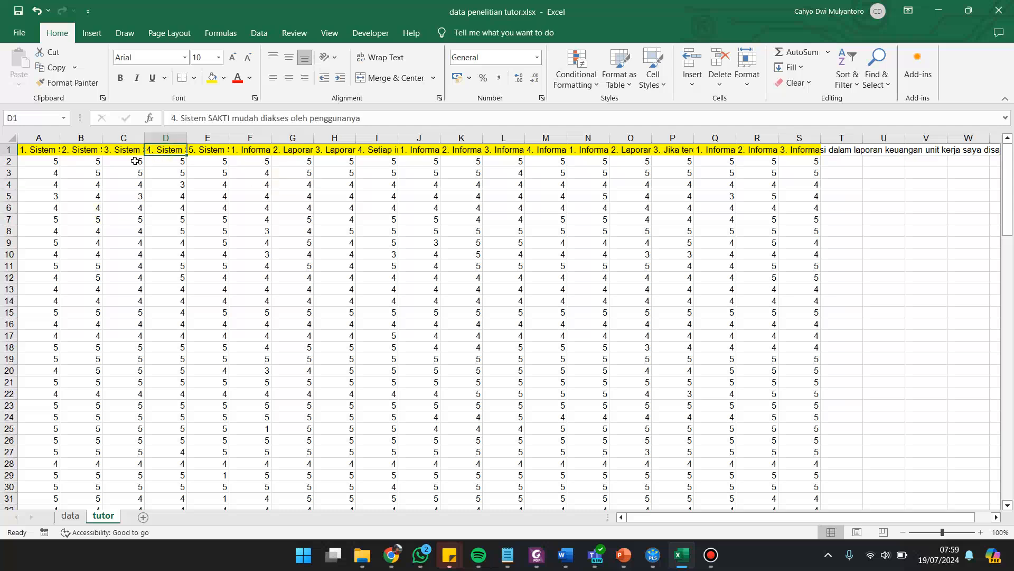
double_click(41, 150)
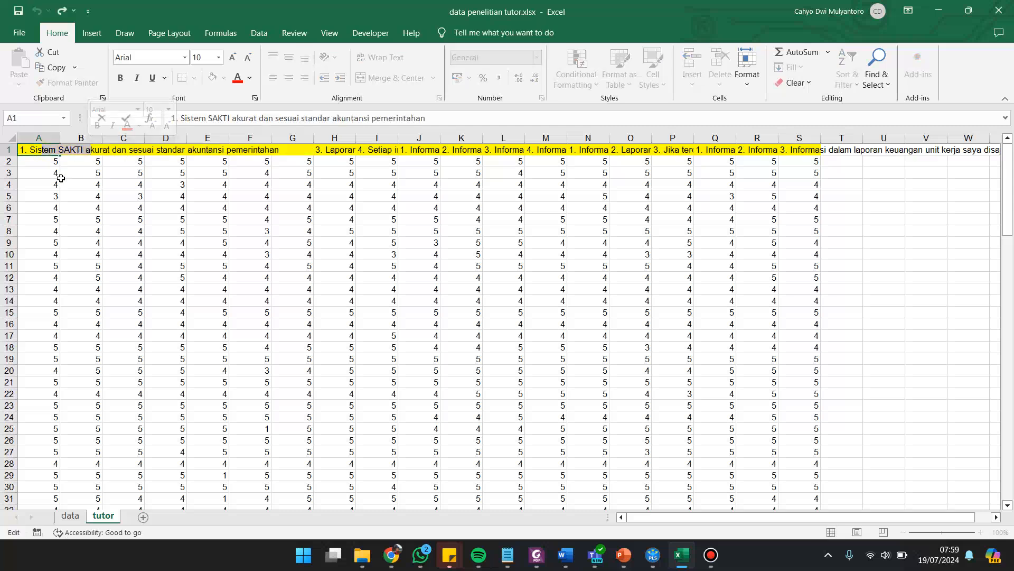
key(Return)
click(45, 151)
drag(46, 152, 224, 154)
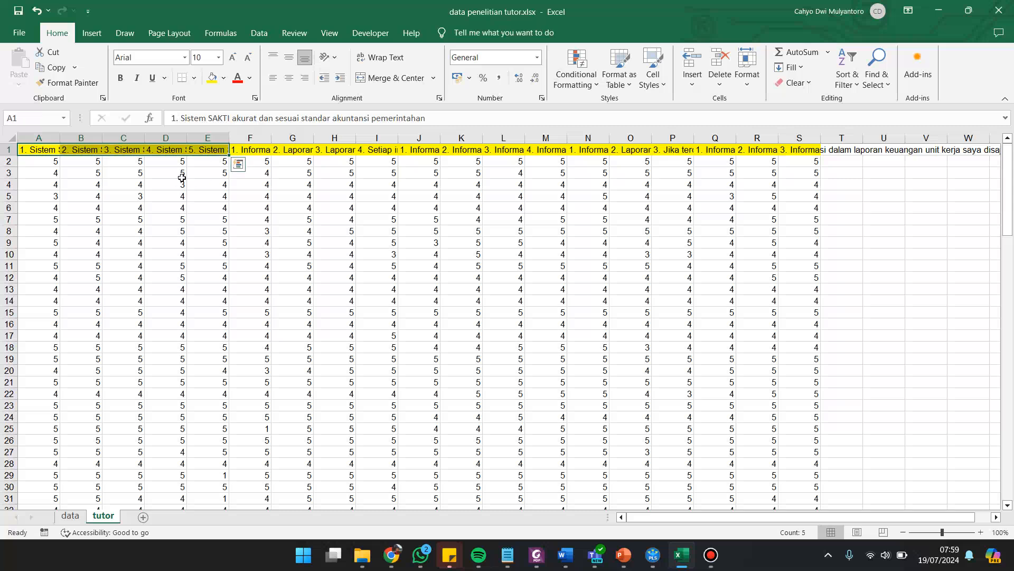
click(226, 185)
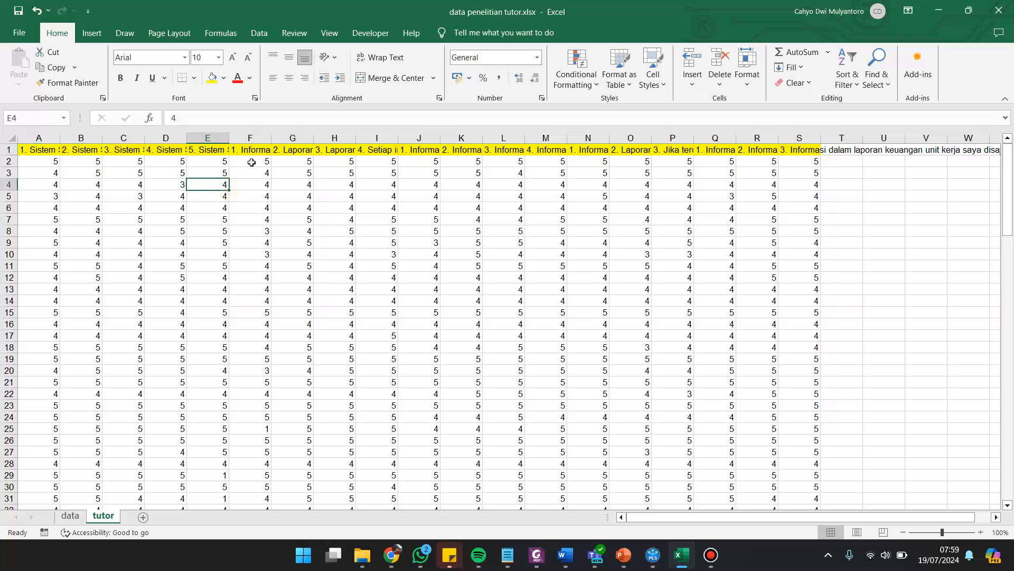
click(46, 151)
key(shift+Right)
key(shift+Right)
key(shift+Right)
key(shift+Right)
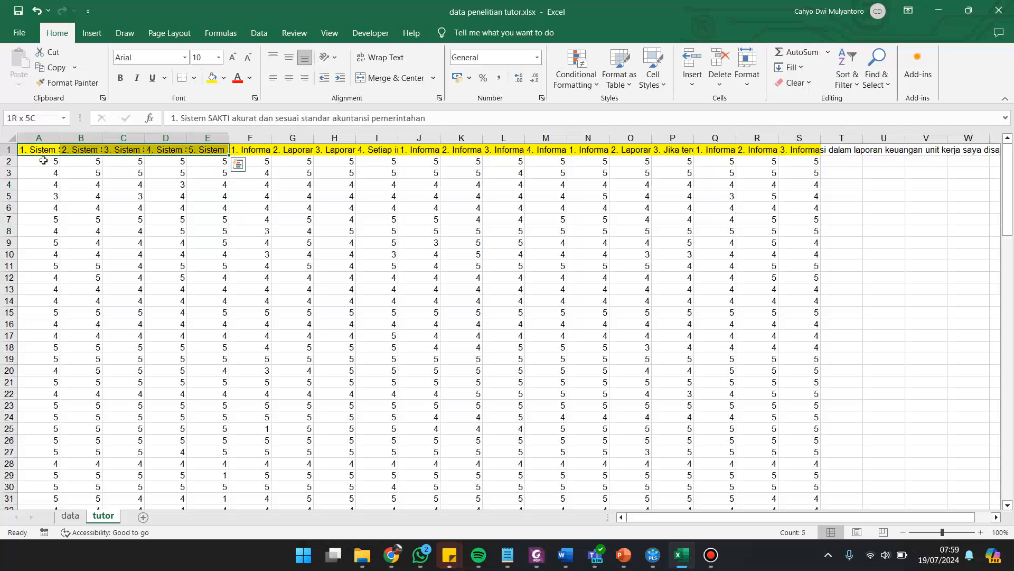
Examine the financial report question headers in F1:S1 of the tutor sheet.
click(254, 149)
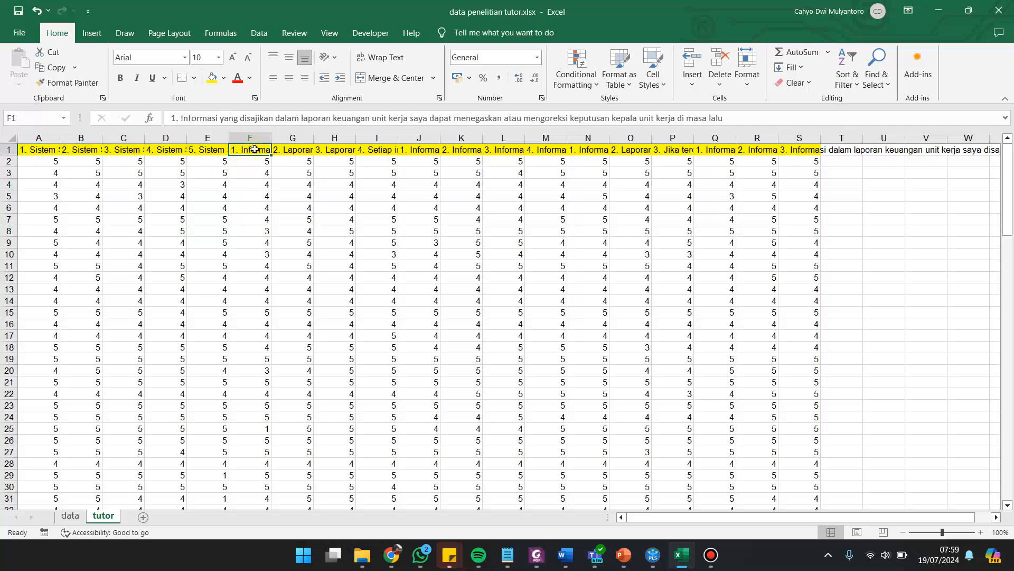
key(ctrl+shift+Right)
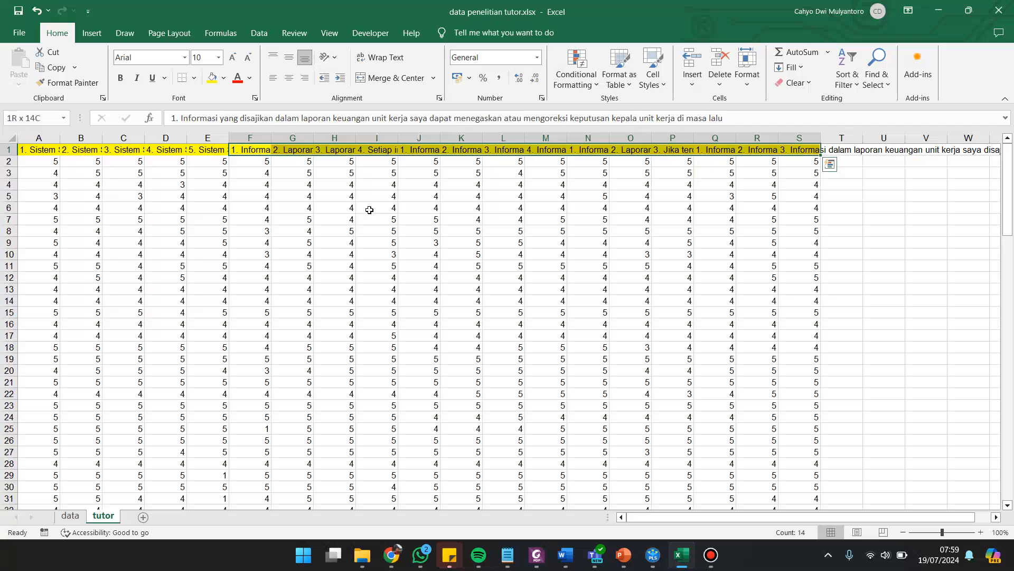
key(shift+Left)
key(shift+Right)
key(Down)
key(Up)
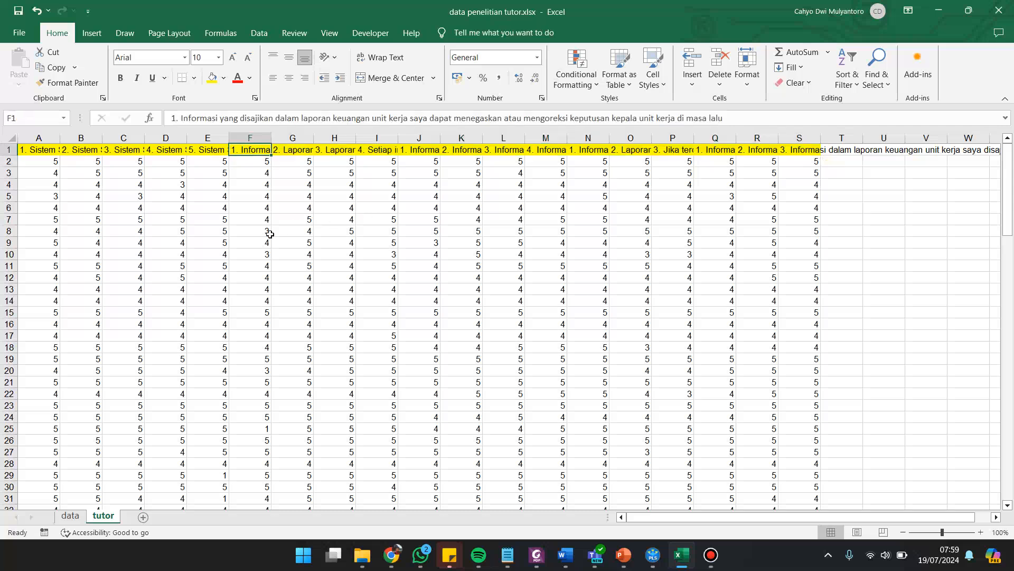
click(35, 150)
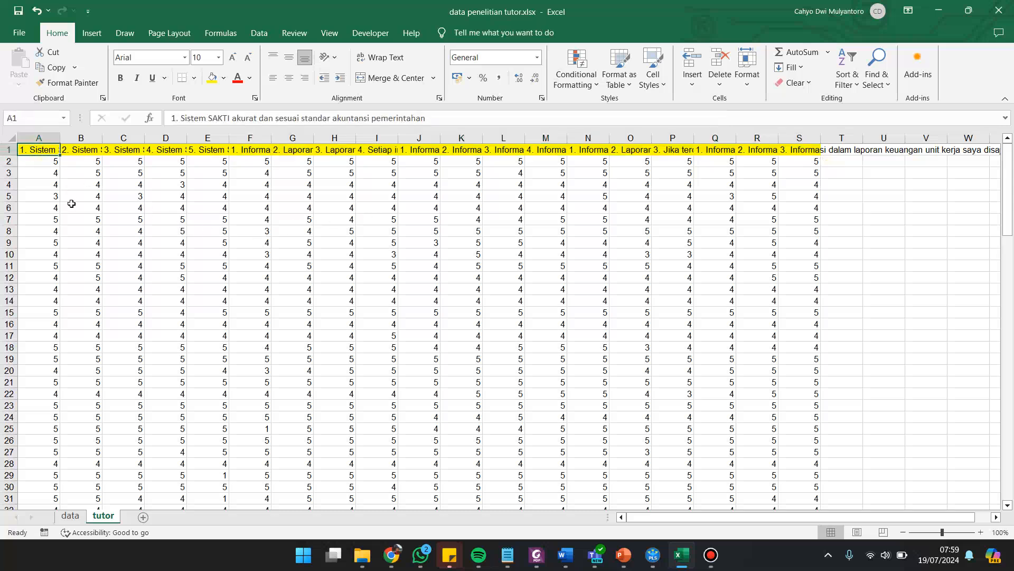
click(71, 150)
click(38, 152)
click(40, 187)
click(45, 152)
Copy the tutor sheet into a new workbook, keeping the original sheet in place.
right_click(104, 517)
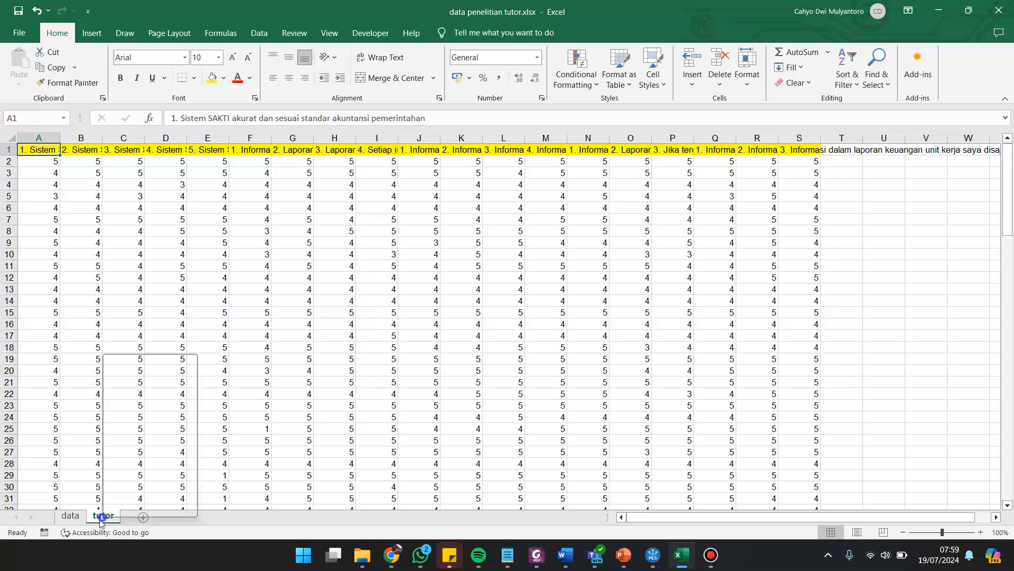
click(141, 410)
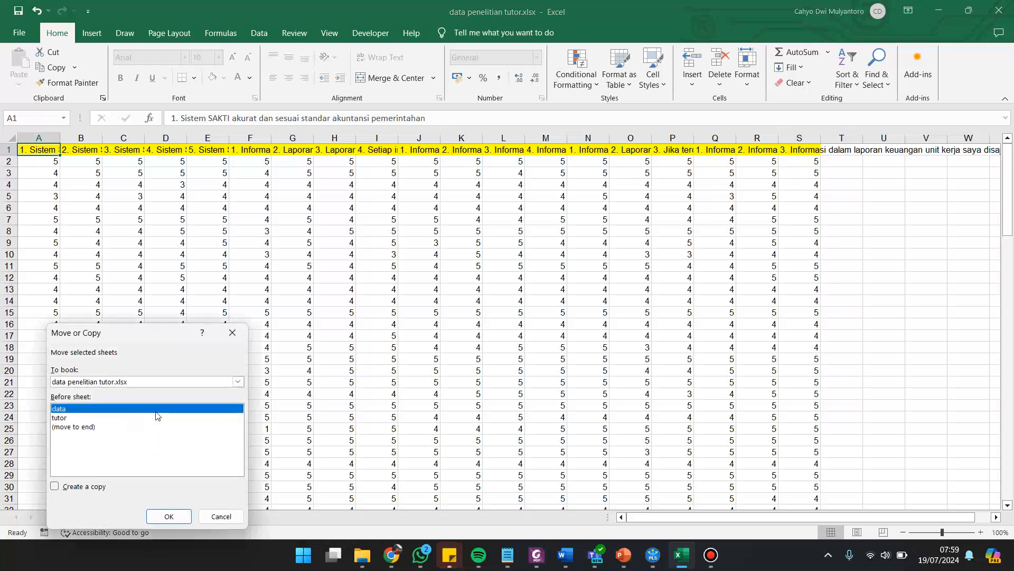
click(57, 486)
click(237, 382)
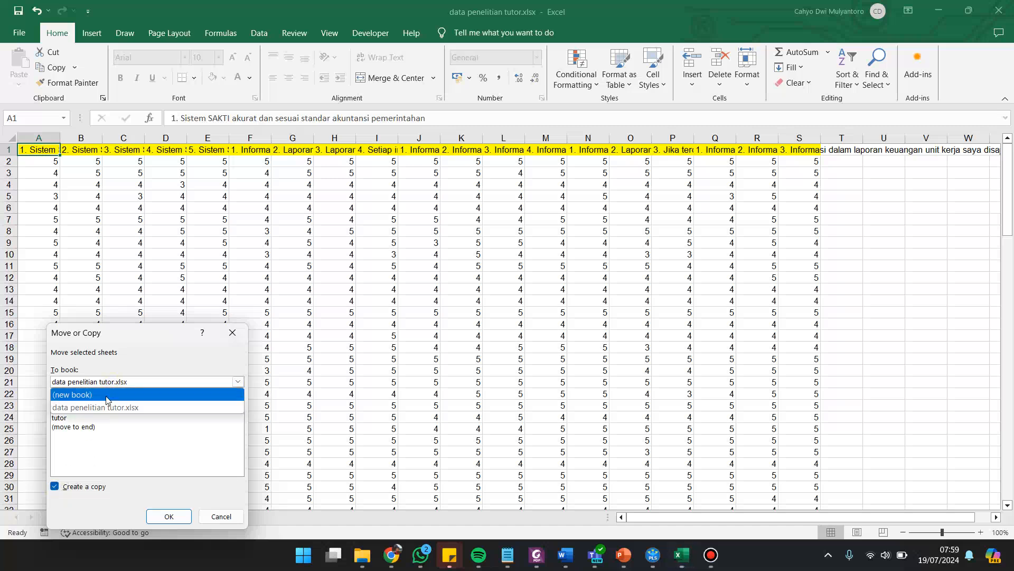
click(142, 392)
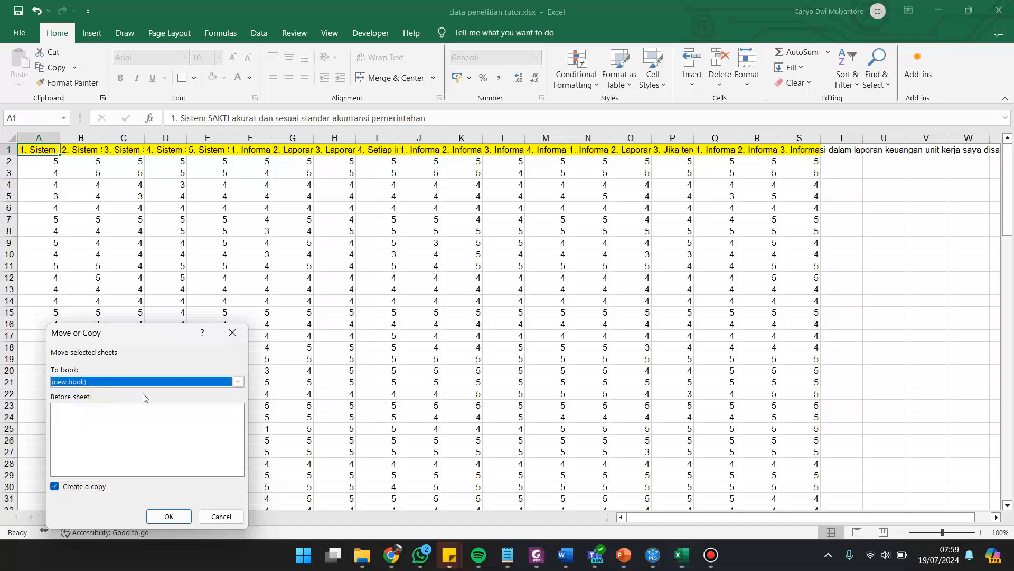
click(170, 516)
click(209, 210)
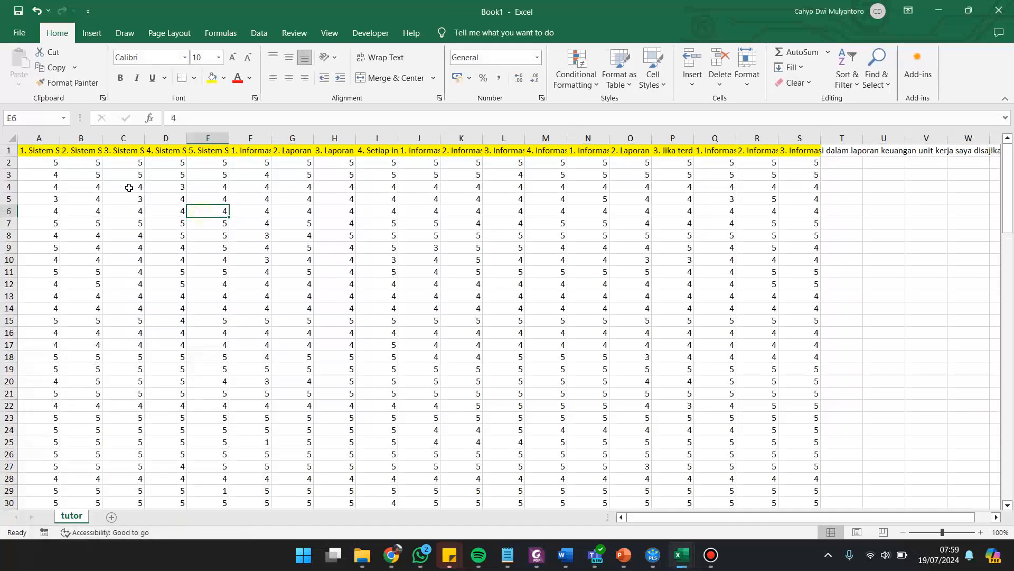
Replace the first two question headers in A1 and B1 with the codes SIA1 and SIA2.
click(35, 152)
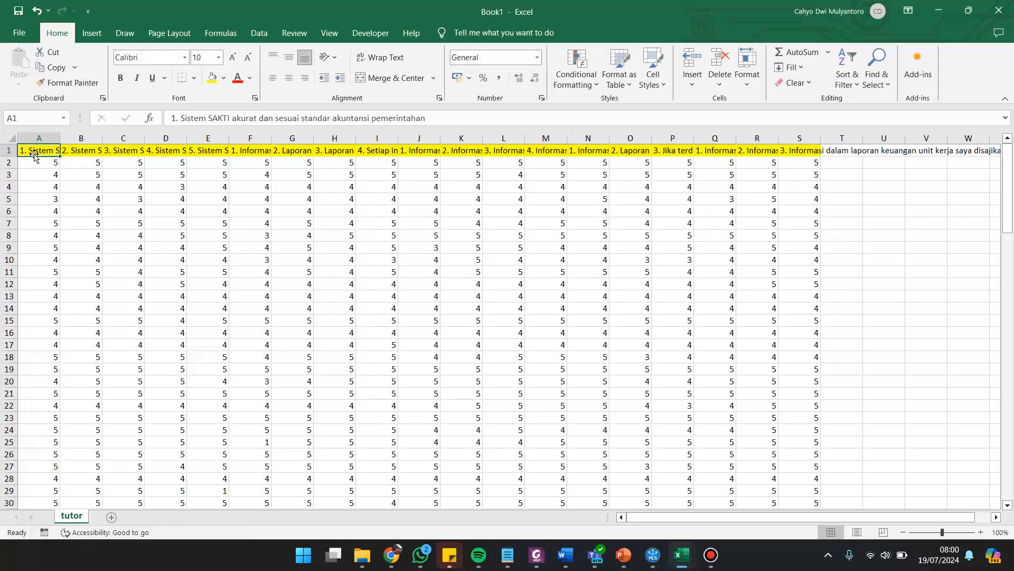
text(SIA1)
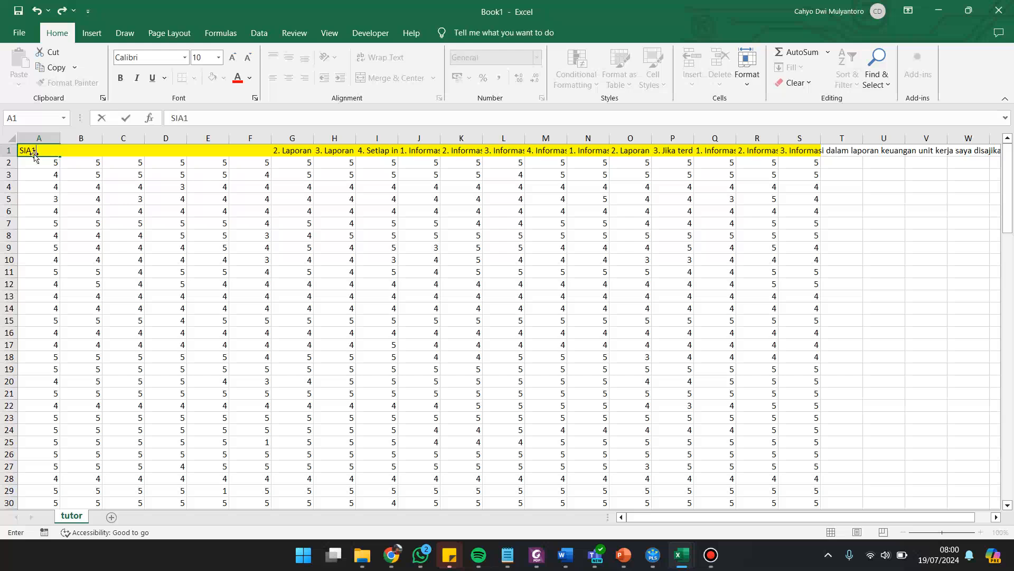
key(Return)
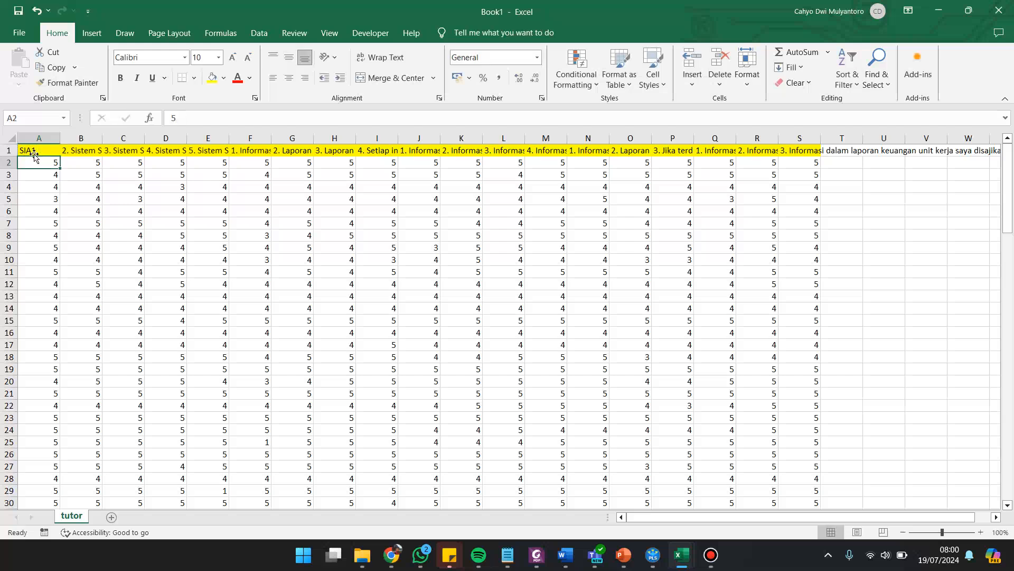
key(Up)
key(Right)
click(34, 154)
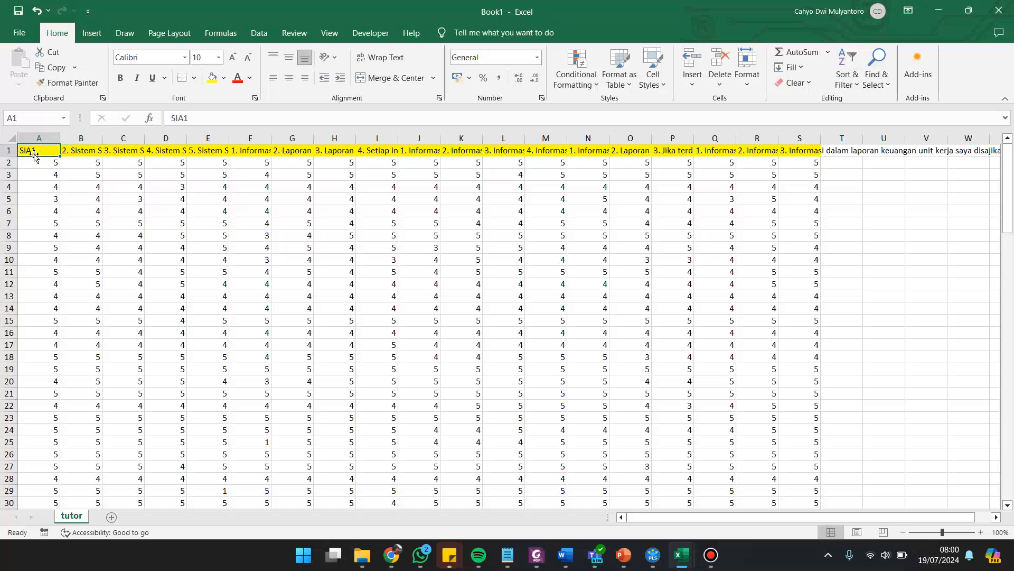
key(Right)
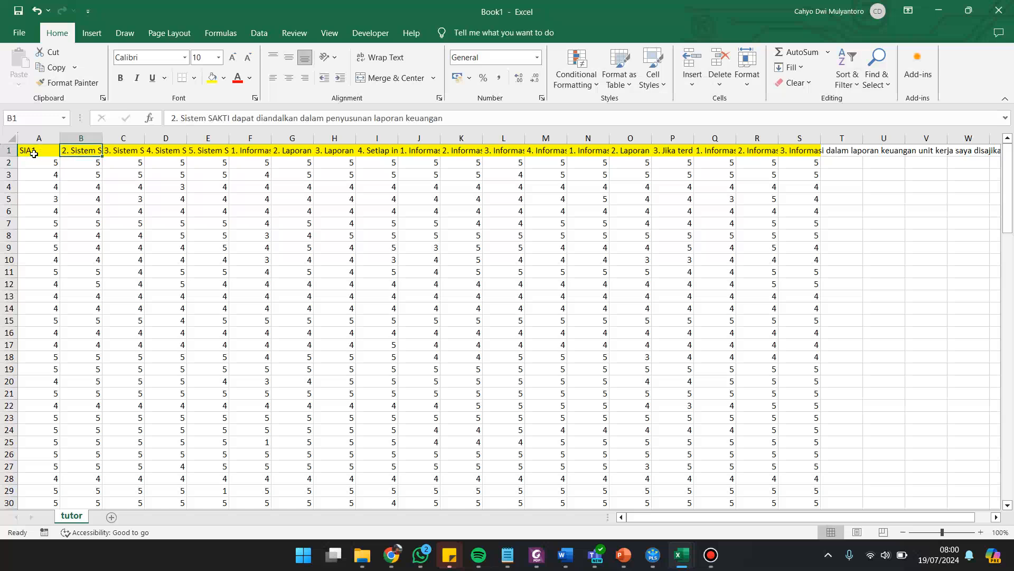
text(SIA2)
key(Return)
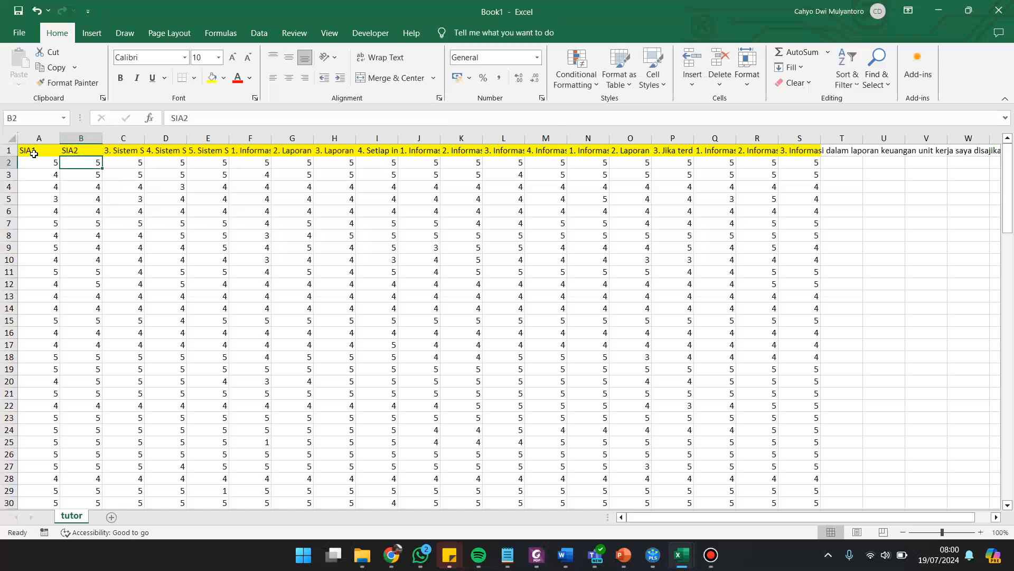
Fill the SIA header series from A1:B1 across to E1, ending with SIA5.
key(Left)
key(Up)
key(shift+Right)
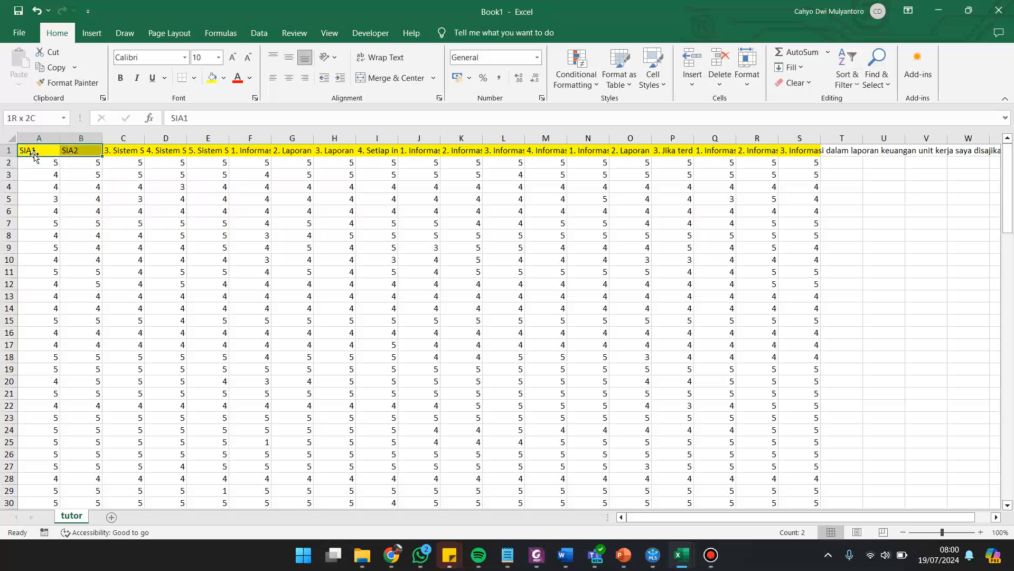
drag(103, 157, 219, 154)
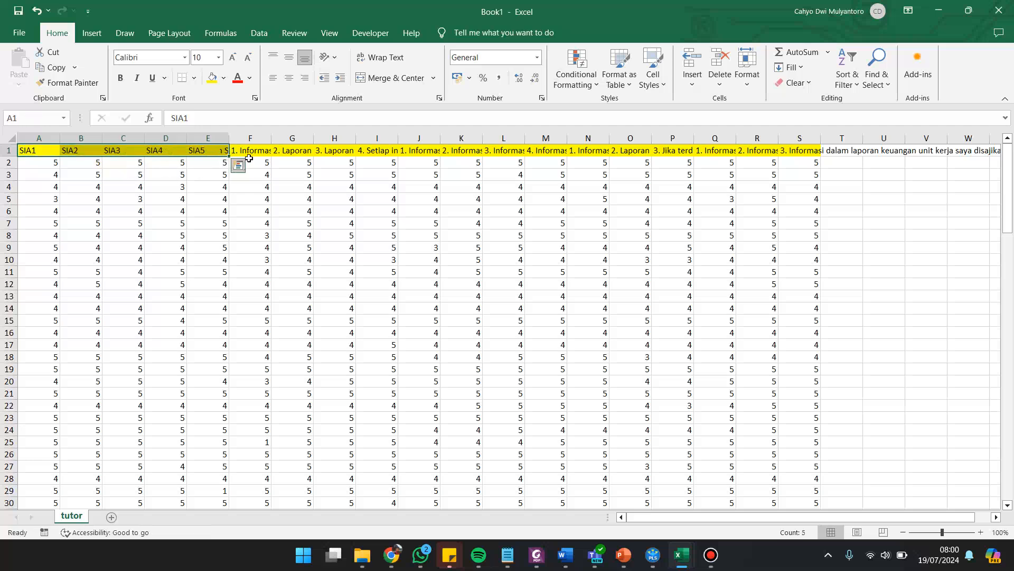
Replace the question headers in F1 and G1 with the codes KLK1 and KLK2.
click(263, 150)
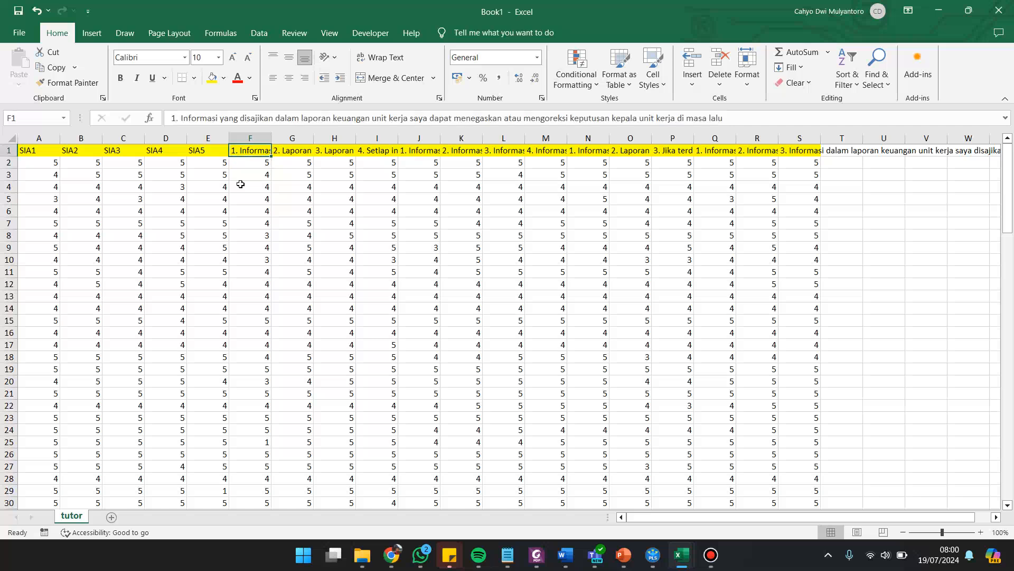
text(KLK)
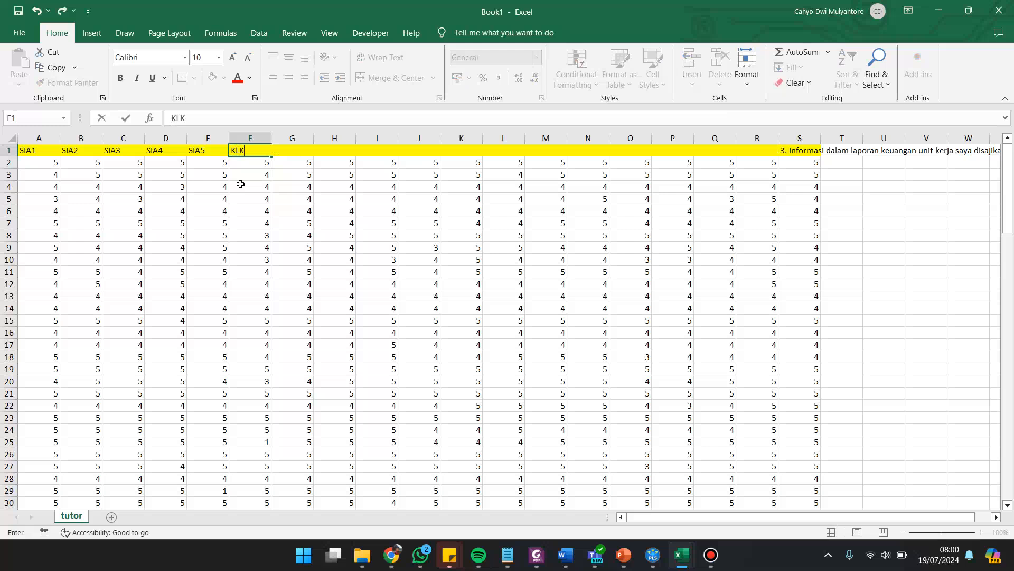
text(1)
key(Tab)
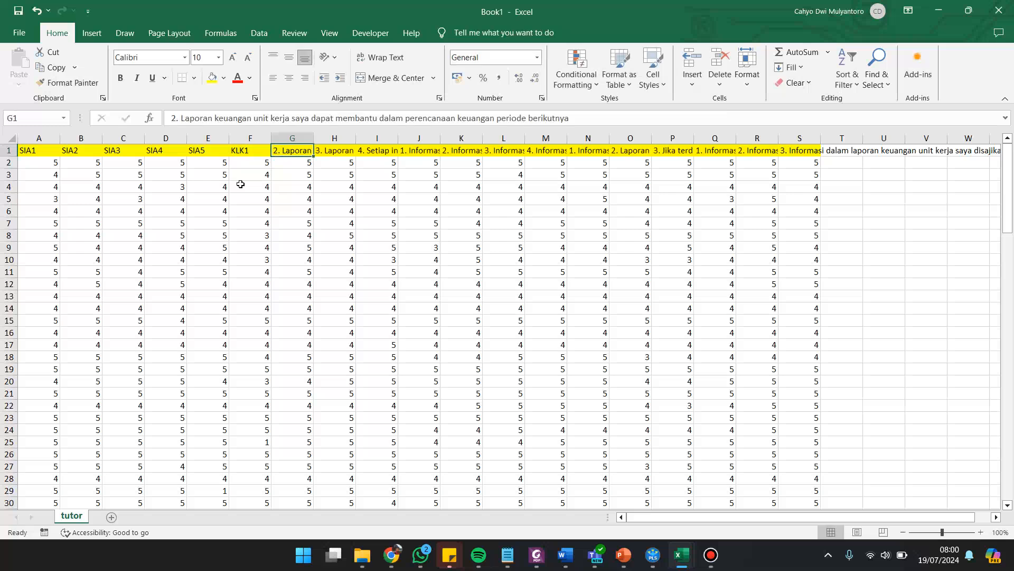
text(KLK2)
key(ctrl+Return)
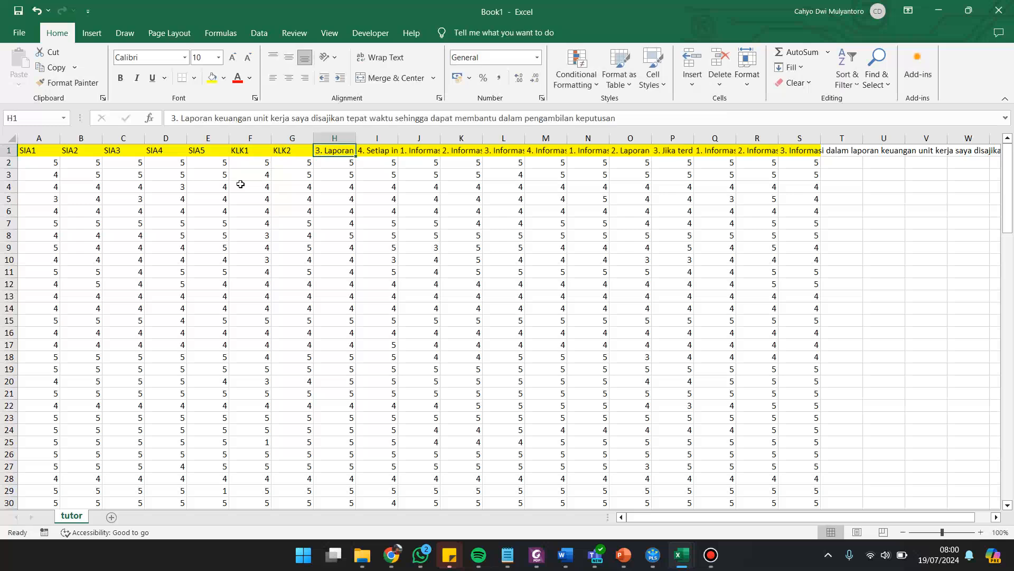
Fill the KLK header series from F1:G1 across to S1, ending with KLK14.
drag(242, 151, 808, 159)
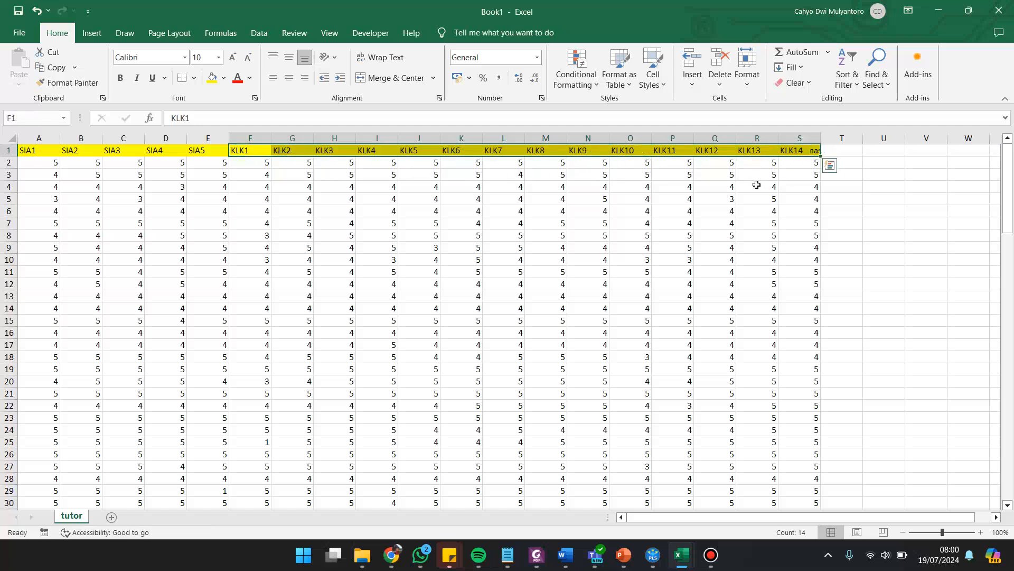
click(782, 176)
click(789, 161)
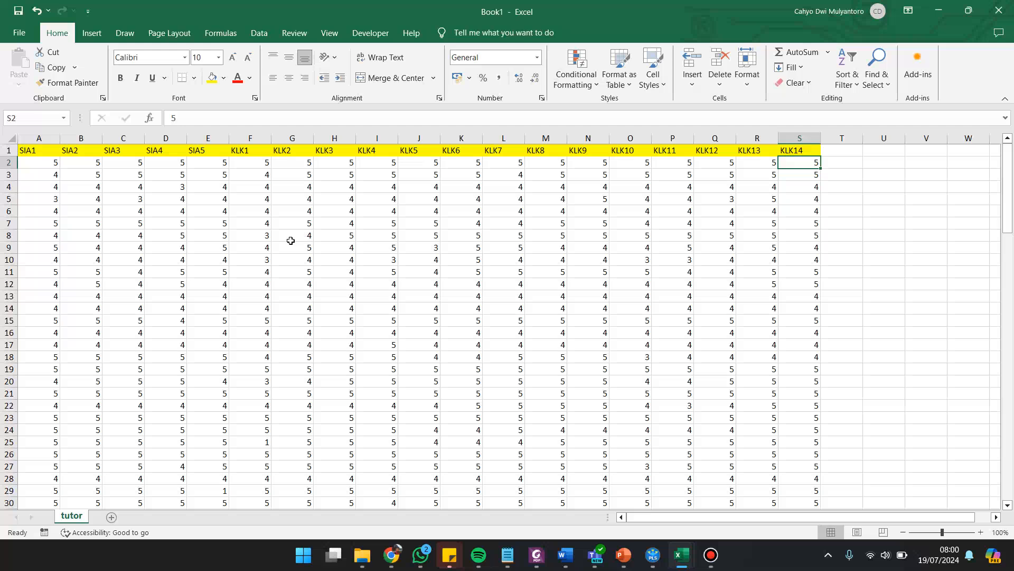
Start saving a copy of the workbook and choose the Downloads folder as its location.
click(82, 183)
key(ctrl+Home)
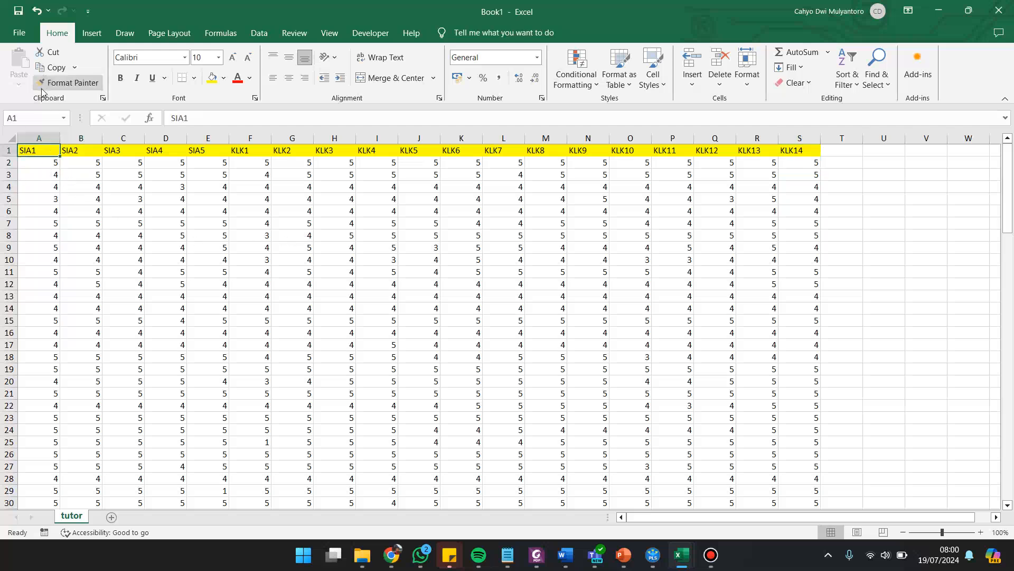
click(29, 35)
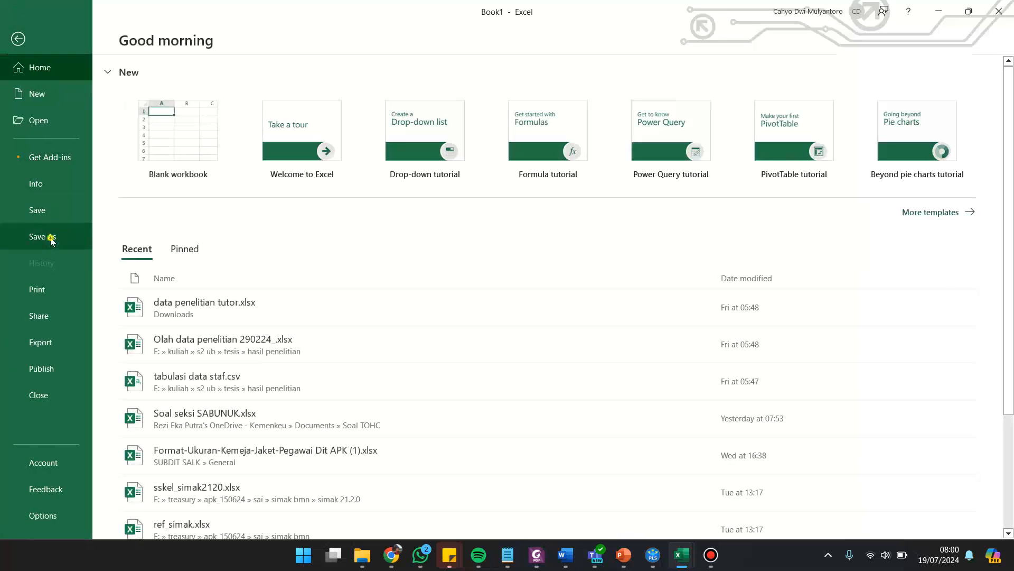
click(44, 236)
click(174, 293)
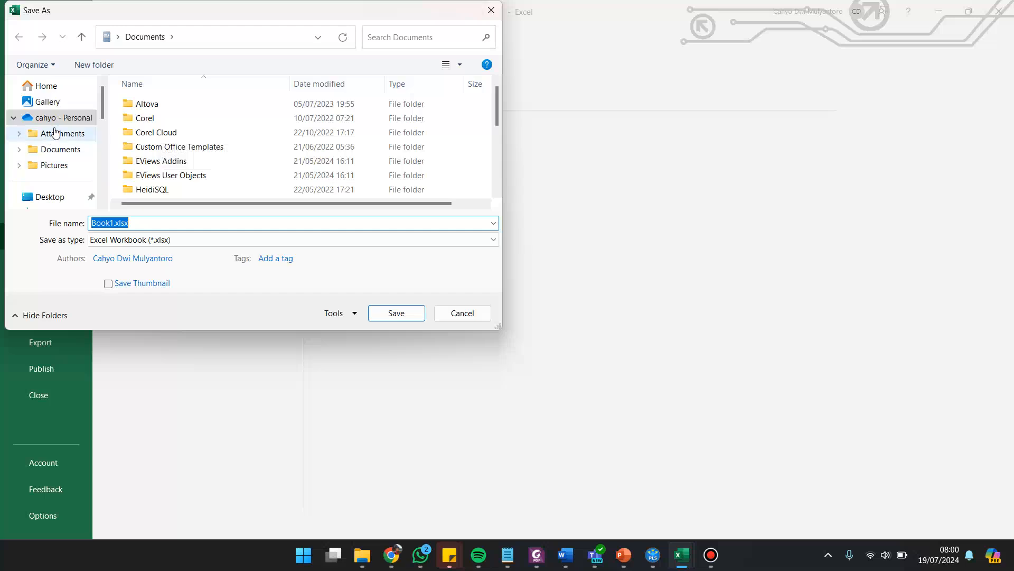
drag(100, 107, 99, 136)
click(63, 131)
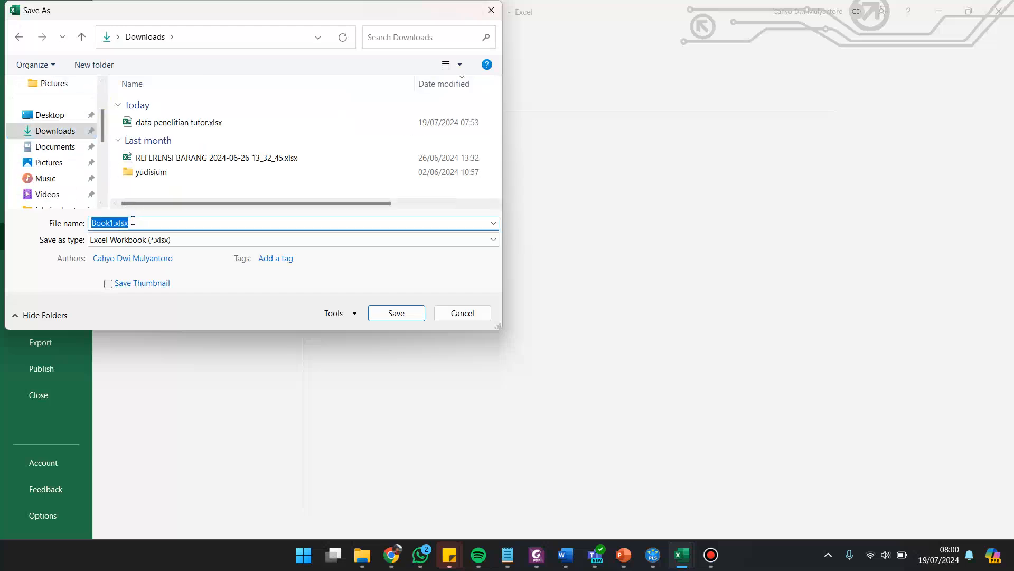
Name the file data tutor and save it in CSV (Comma delimited) format.
text(t)
key(BackSpace)
text(data t)
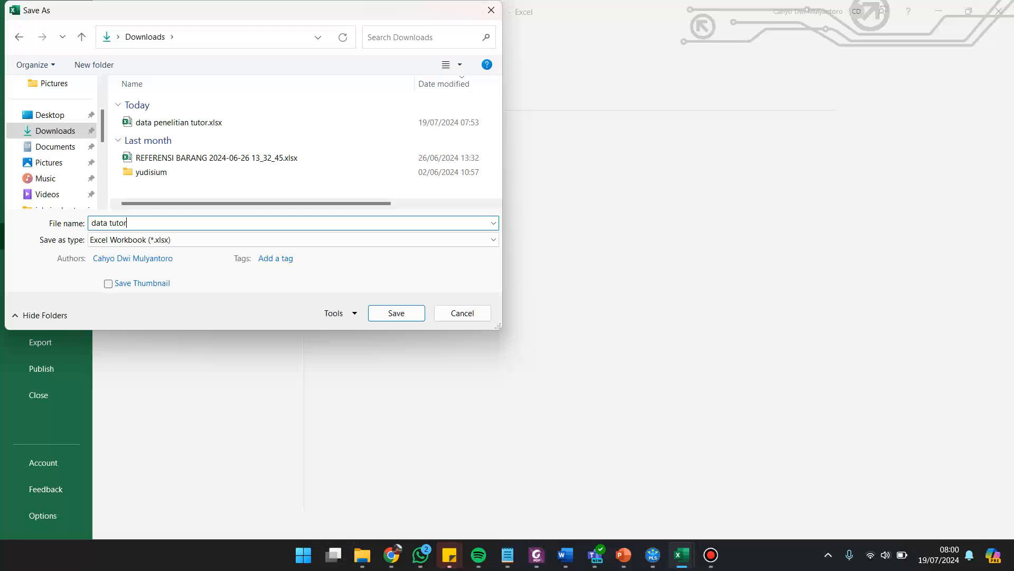
text(utor)
click(130, 239)
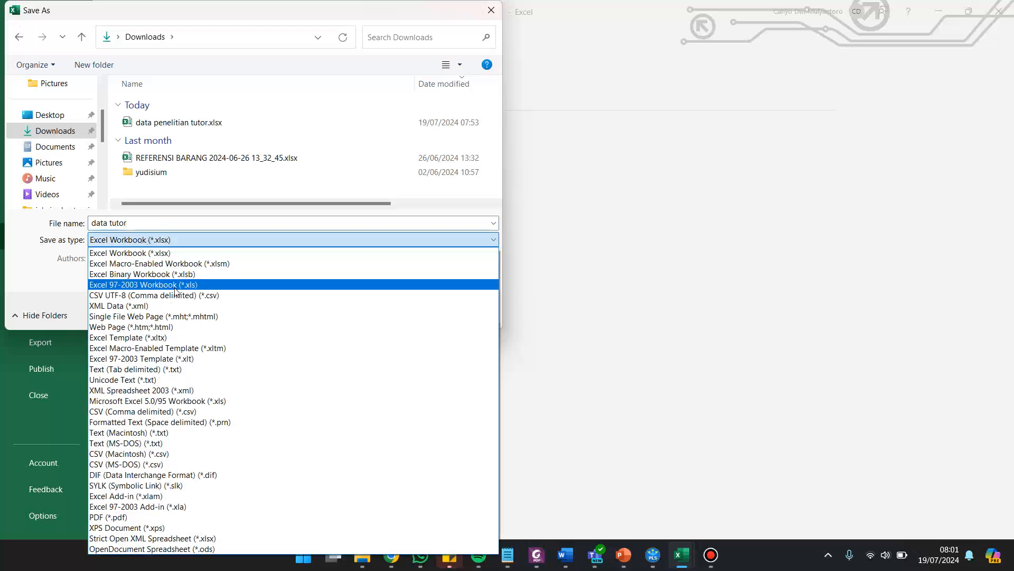
click(174, 416)
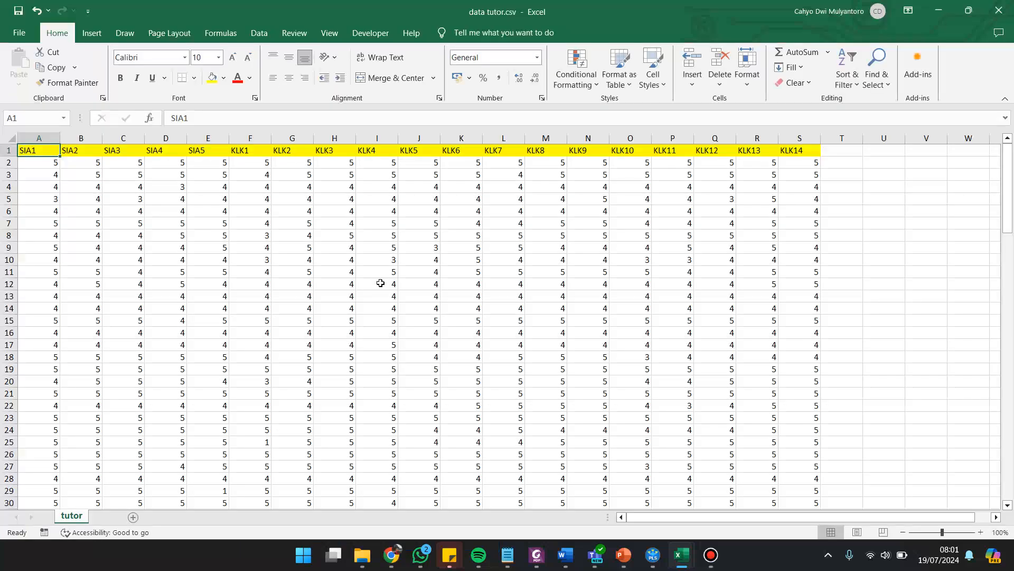
click(587, 241)
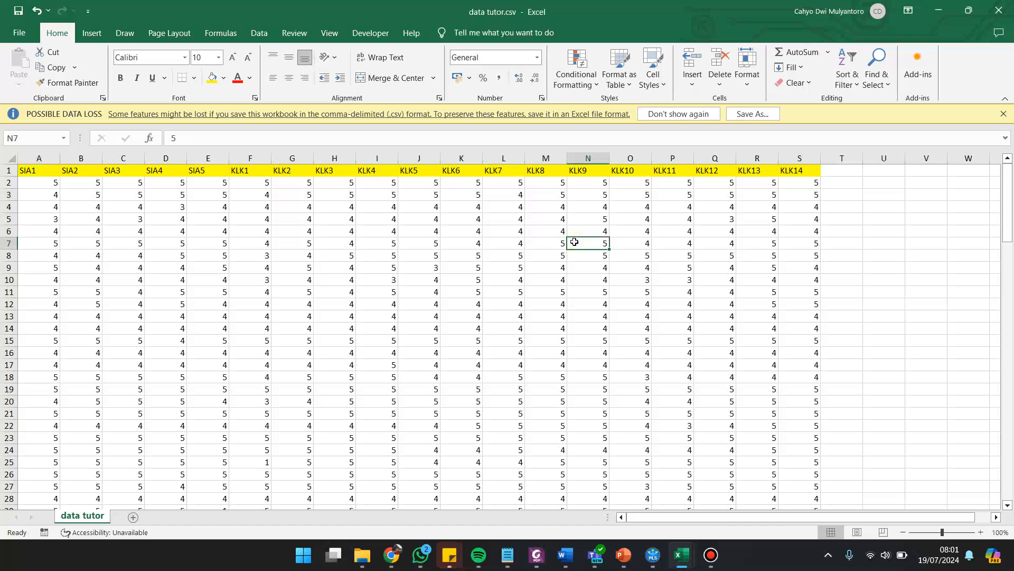
Switch to SmartPLS and import data tutor.csv from Downloads into the tutor project, using the dataset name data tutor.
click(653, 554)
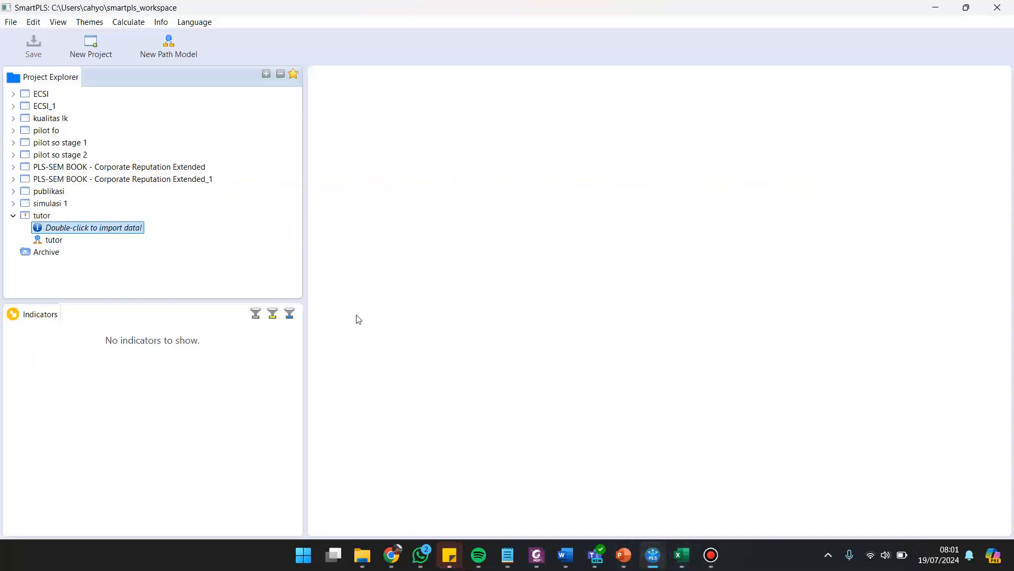
click(122, 228)
double_click(120, 229)
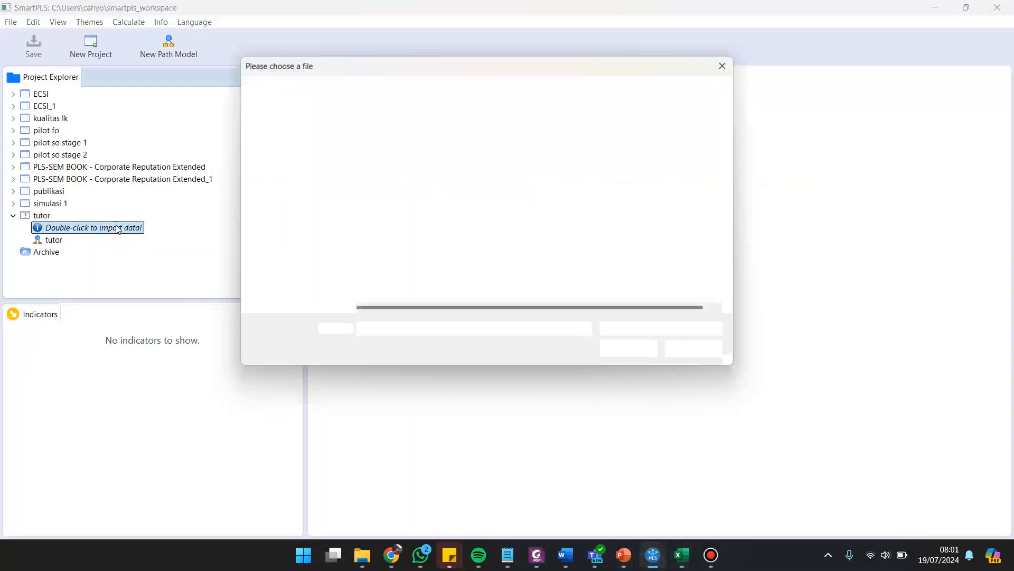
drag(337, 243, 337, 181)
click(288, 199)
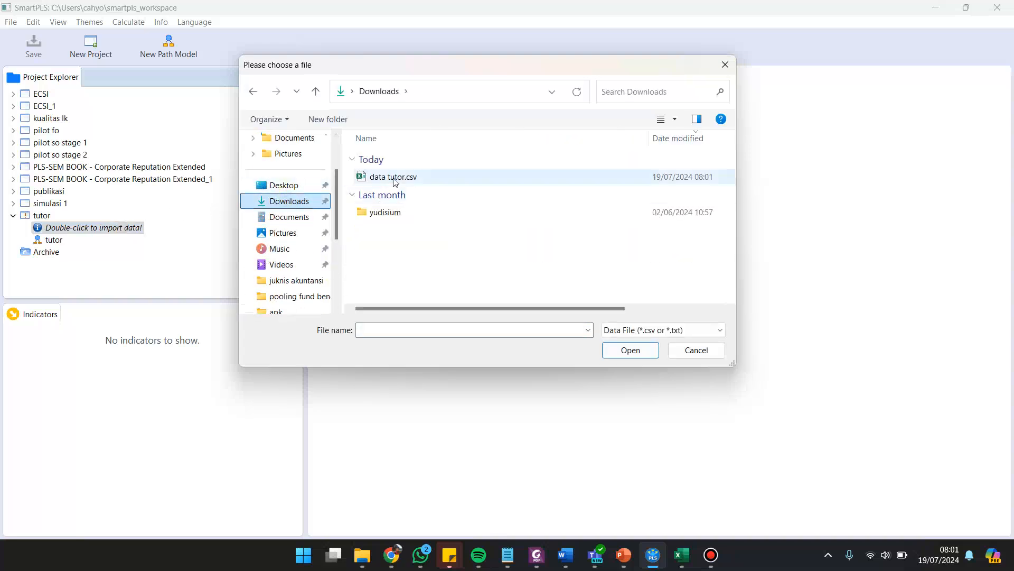
double_click(391, 180)
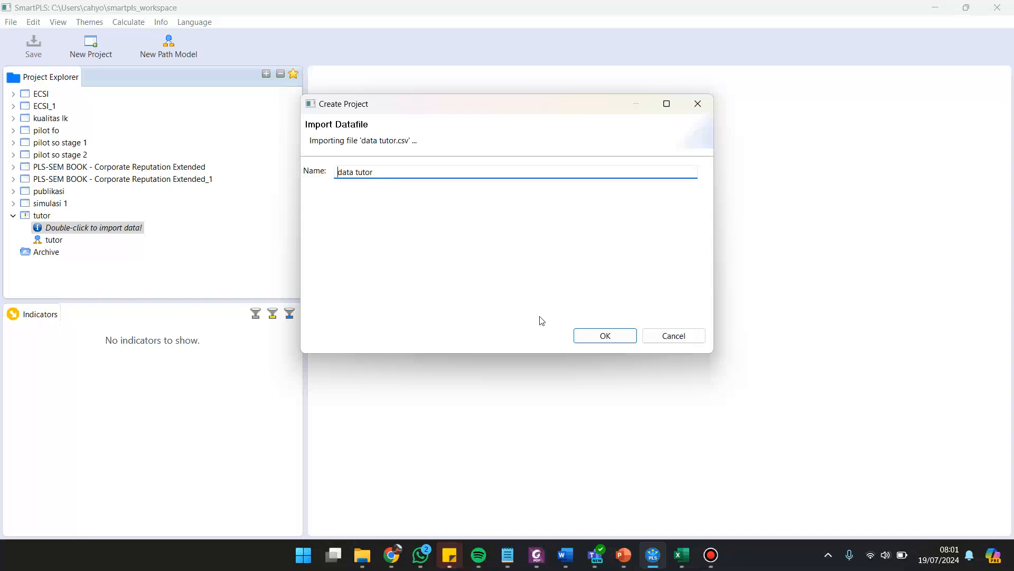
click(603, 334)
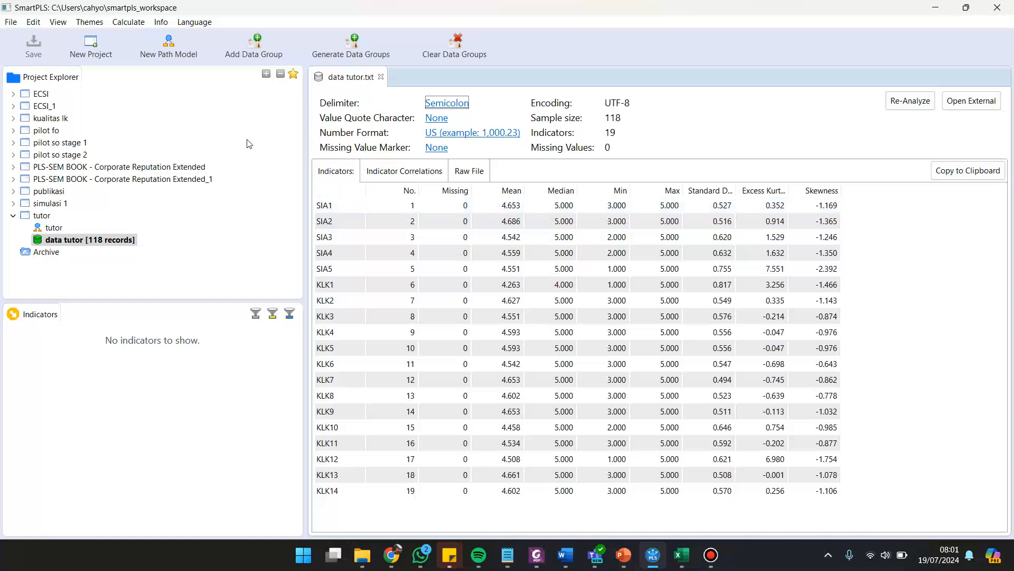
Open the tutor path model and create a latent variable from indicators SIA1 to SIA5 in the canvas's left half.
click(54, 229)
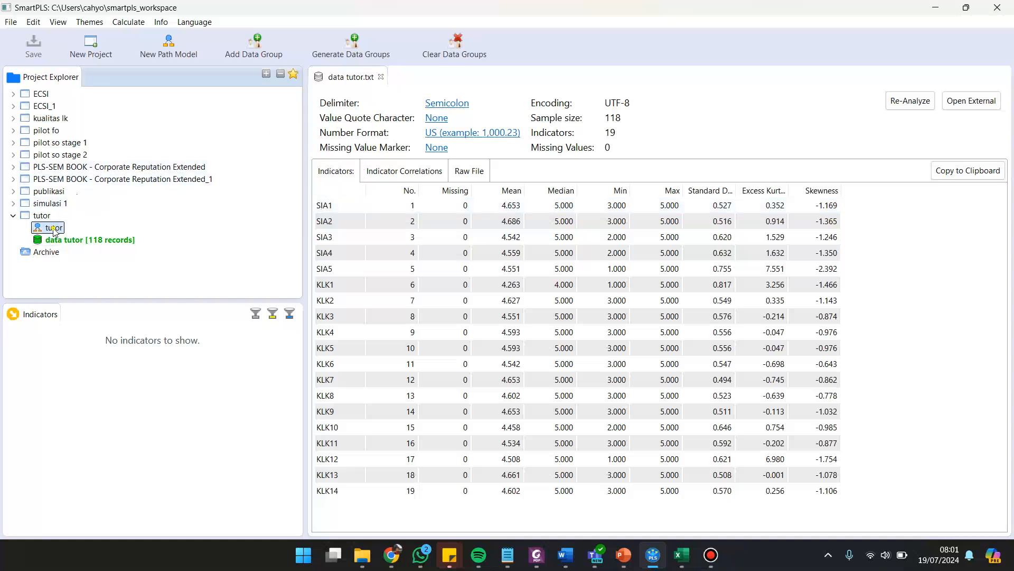
double_click(53, 229)
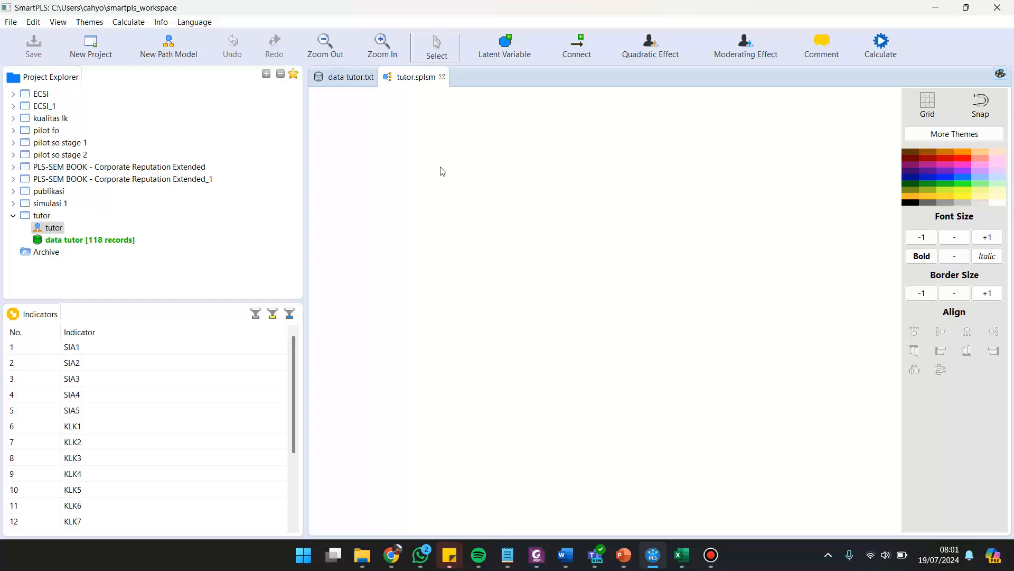
click(295, 362)
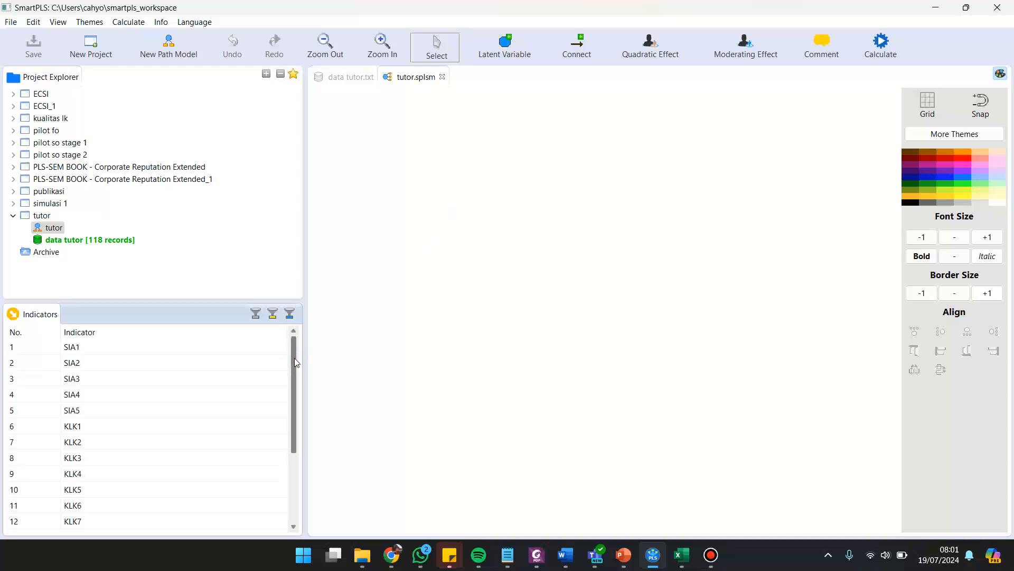
click(105, 351)
shift+click(280, 411)
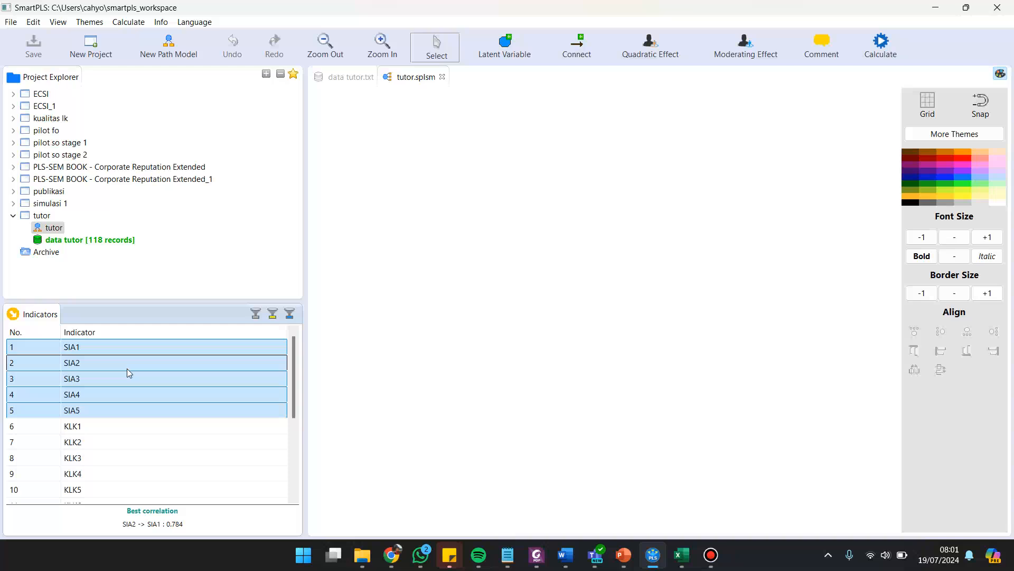
drag(127, 368, 435, 289)
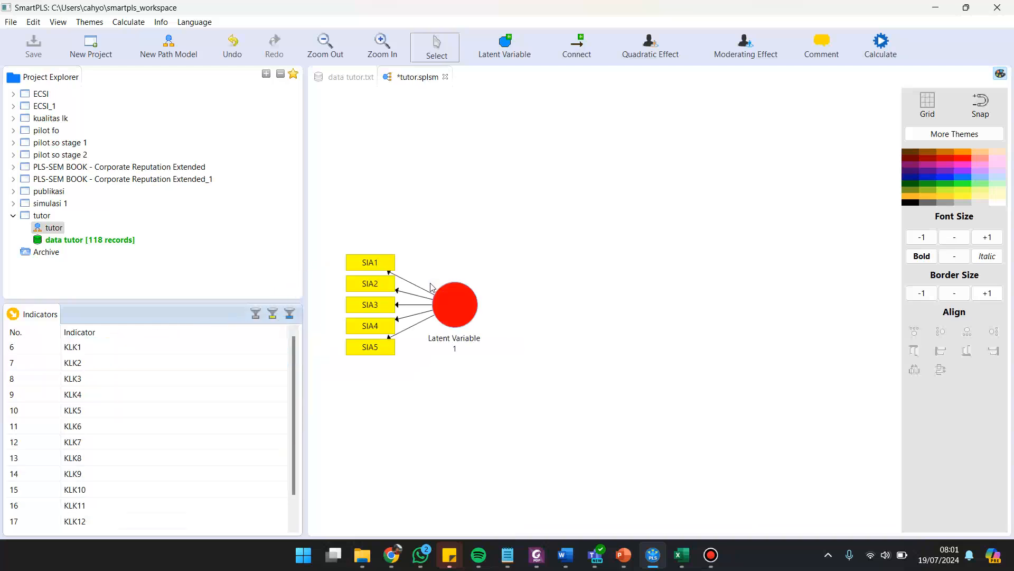
Rename the latent variable measured by SIA1 to SIA5 as SIA.
right_click(453, 314)
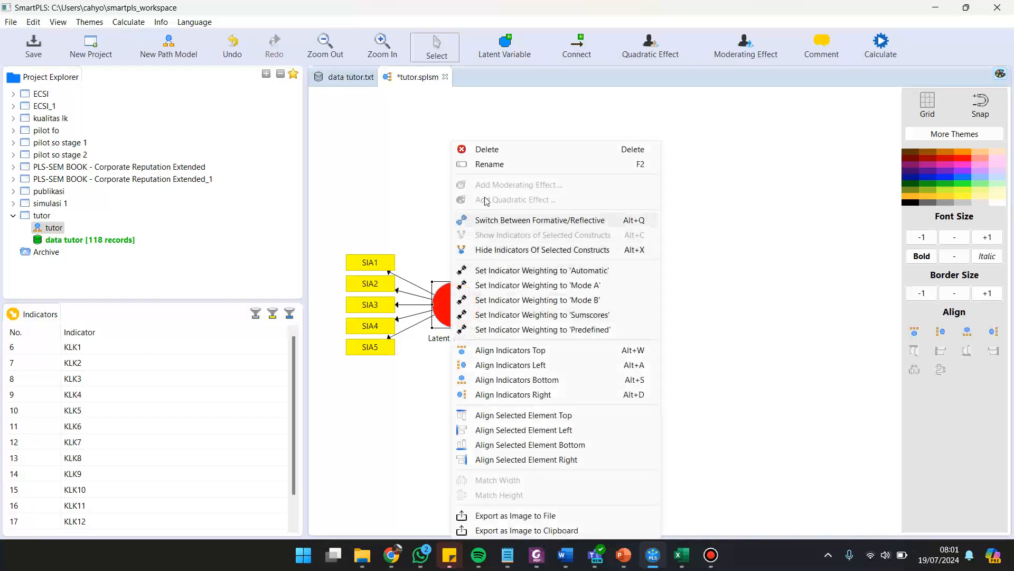
click(487, 162)
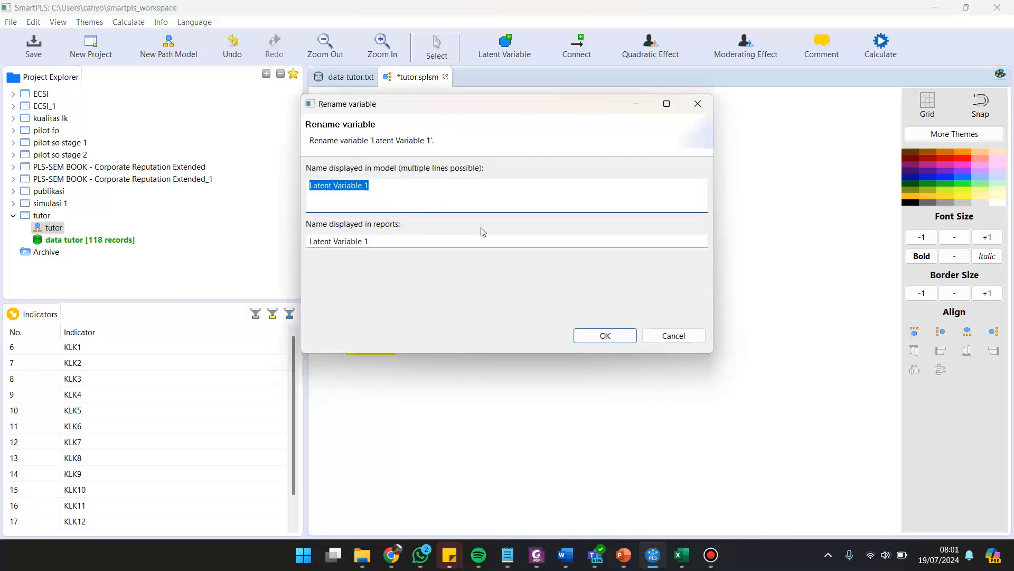
text(SIA)
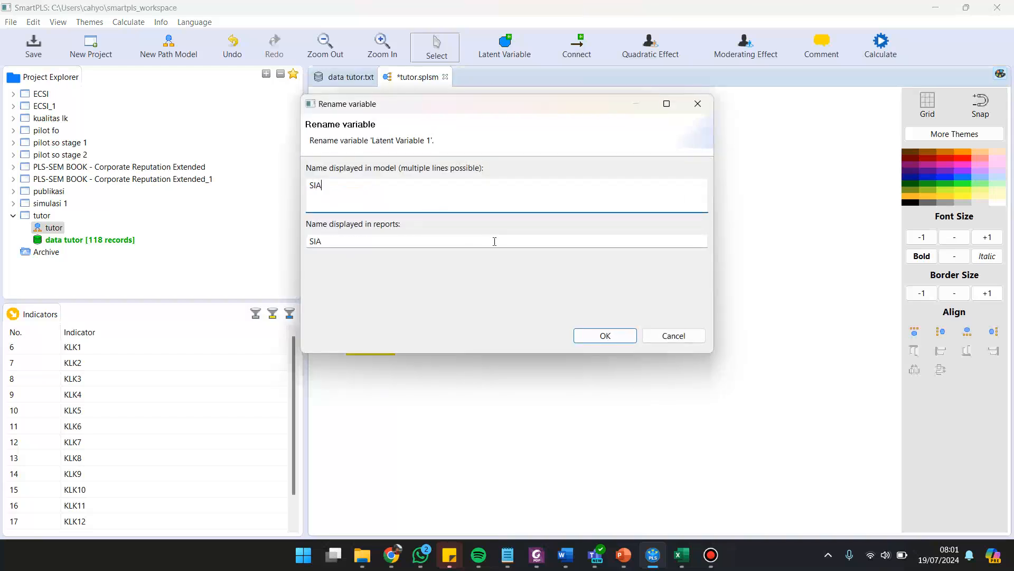
click(596, 336)
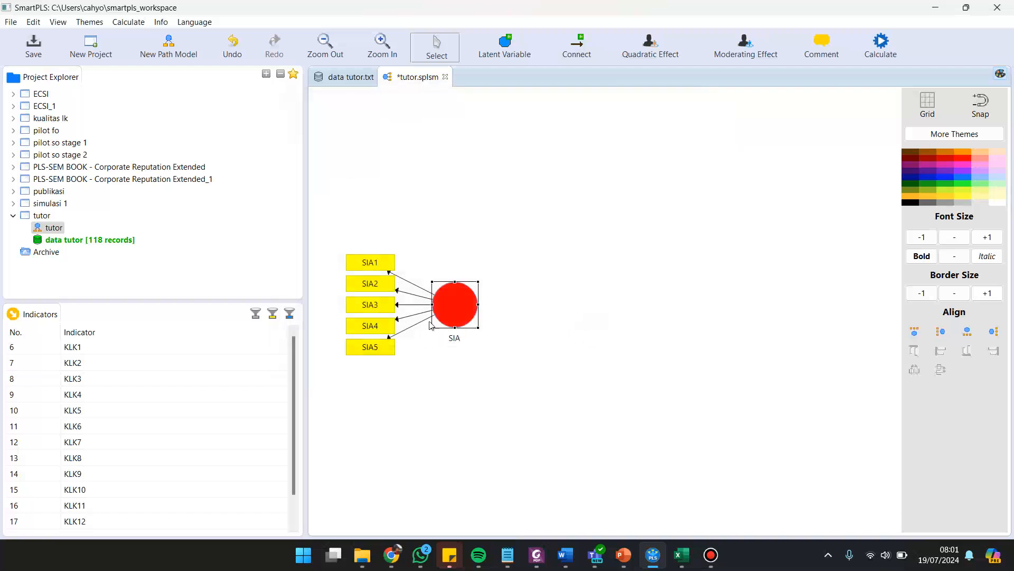
click(441, 398)
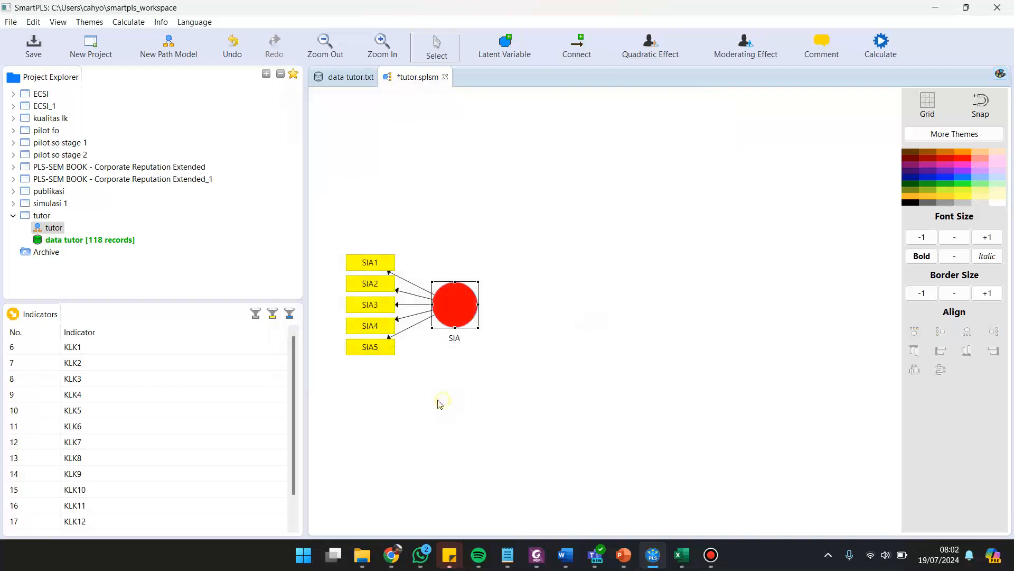
Create a latent variable from indicators KLK1 to KLK14 to the right of SIA and align its indicators right.
click(293, 370)
click(129, 347)
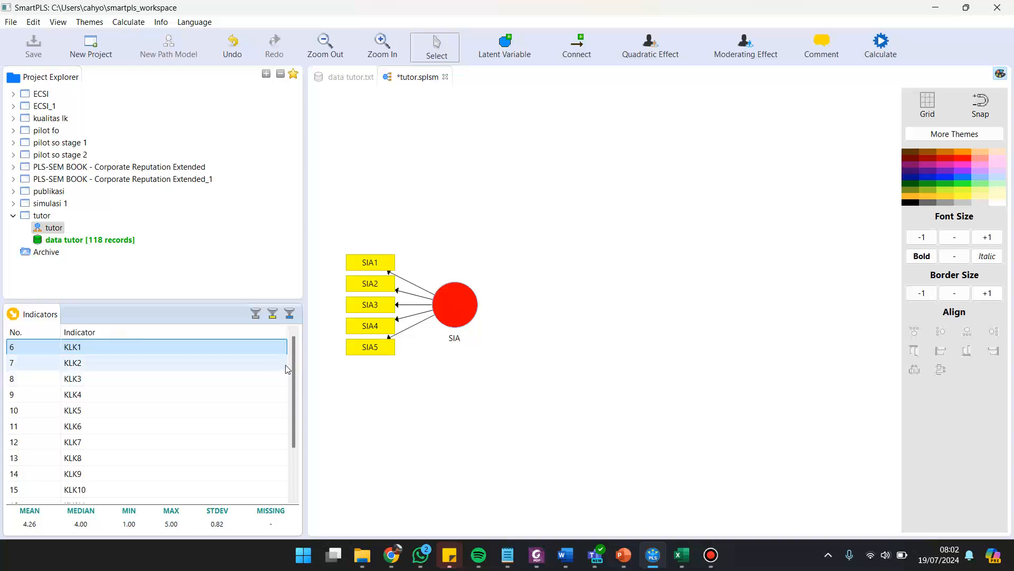
drag(295, 364, 290, 423)
shift+click(132, 488)
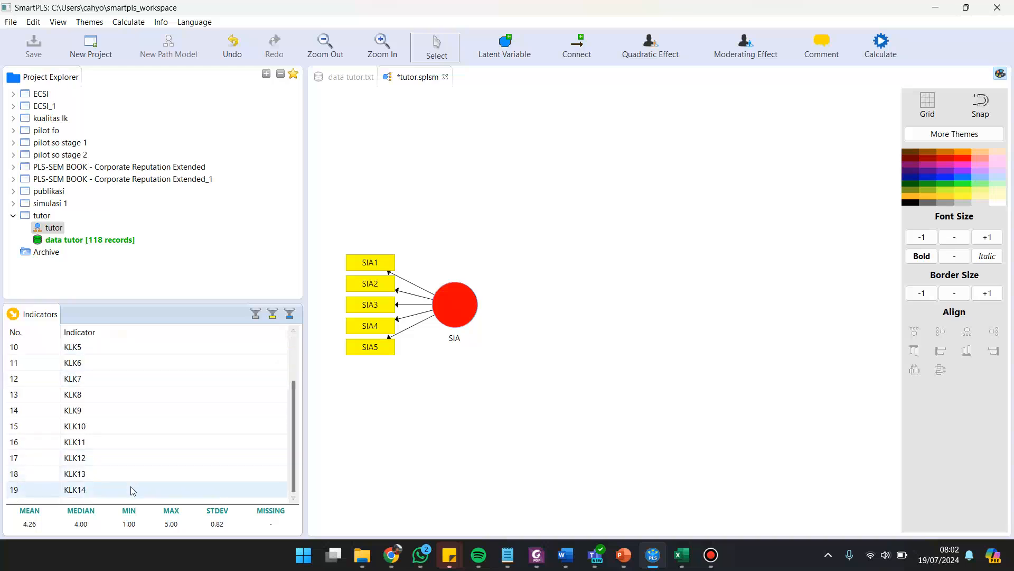
drag(141, 460, 719, 307)
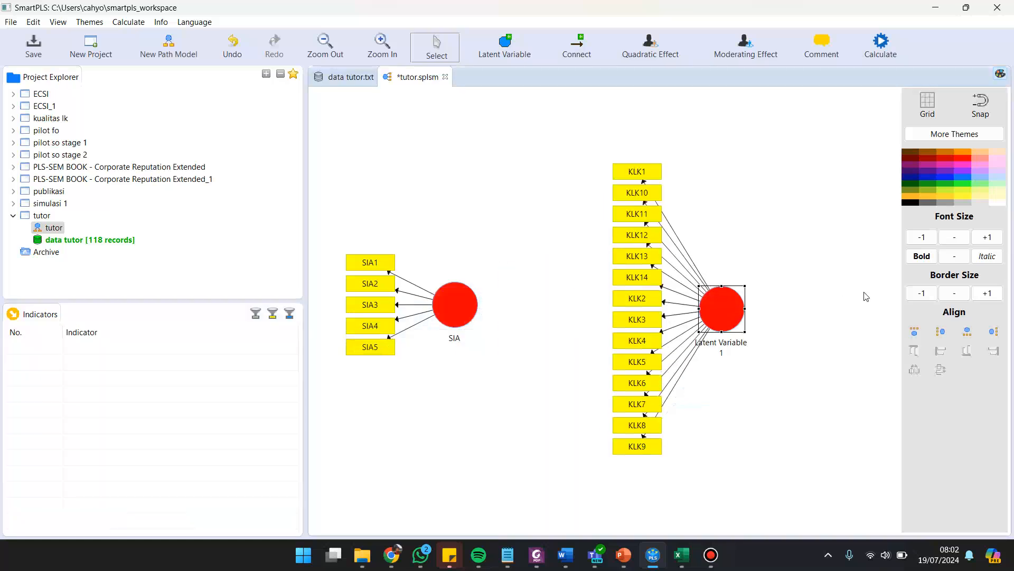
click(990, 334)
Rename the latent variable measured by the KLK indicators as KLK.
right_click(722, 316)
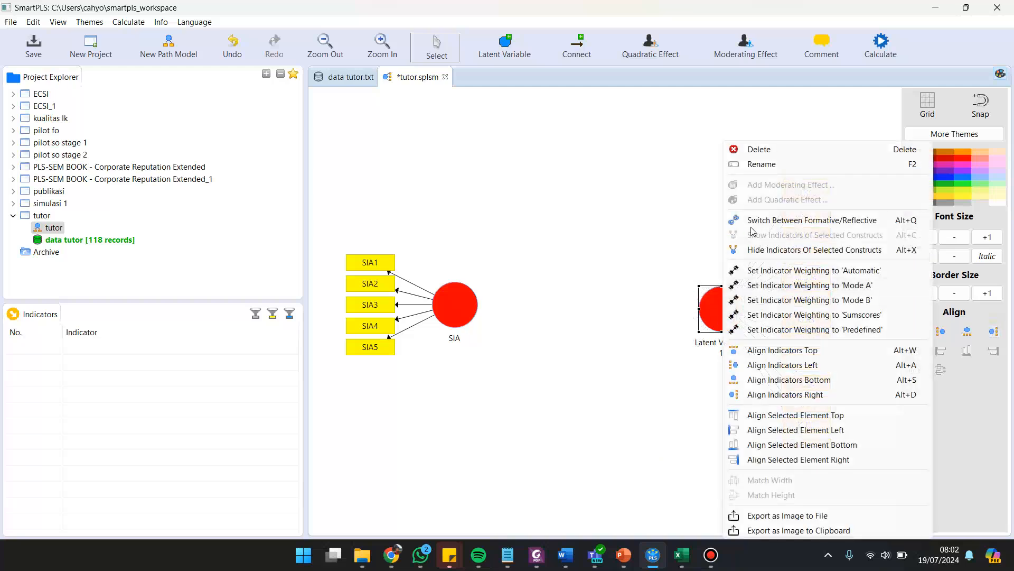
click(761, 164)
text(KLK)
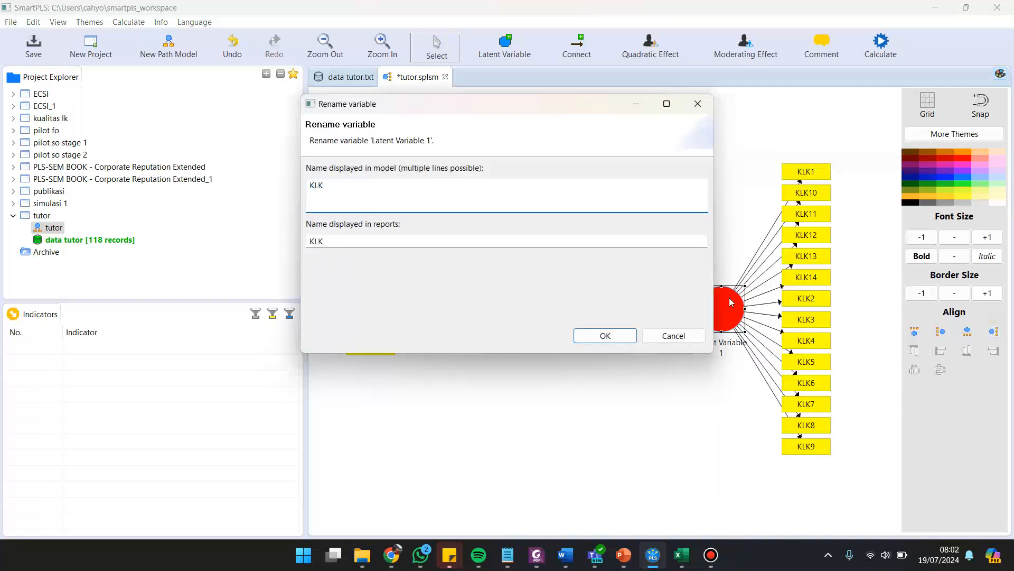
click(605, 335)
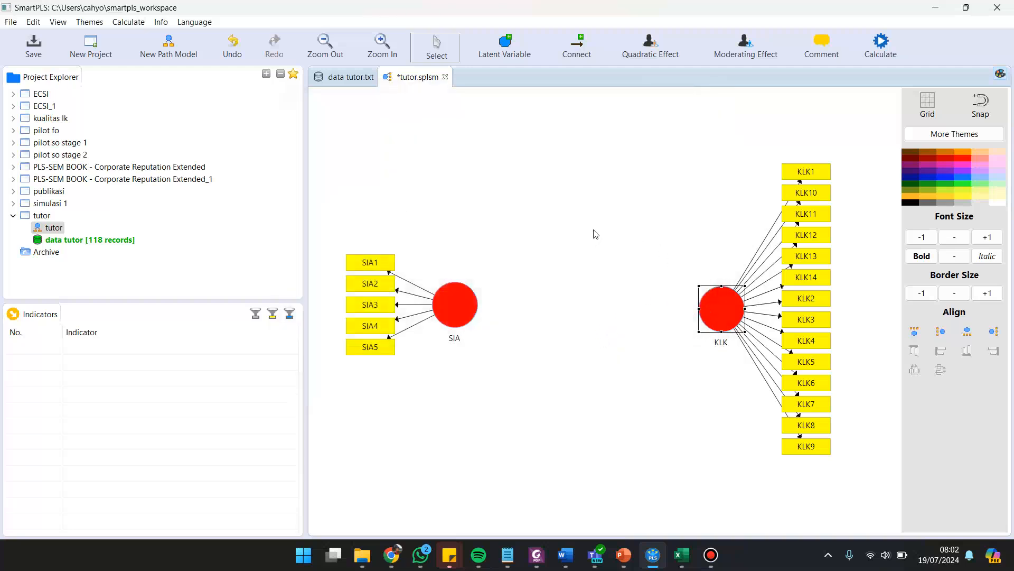
Connect SIA to KLK with a path and move KLK slightly up to level it with SIA.
click(578, 48)
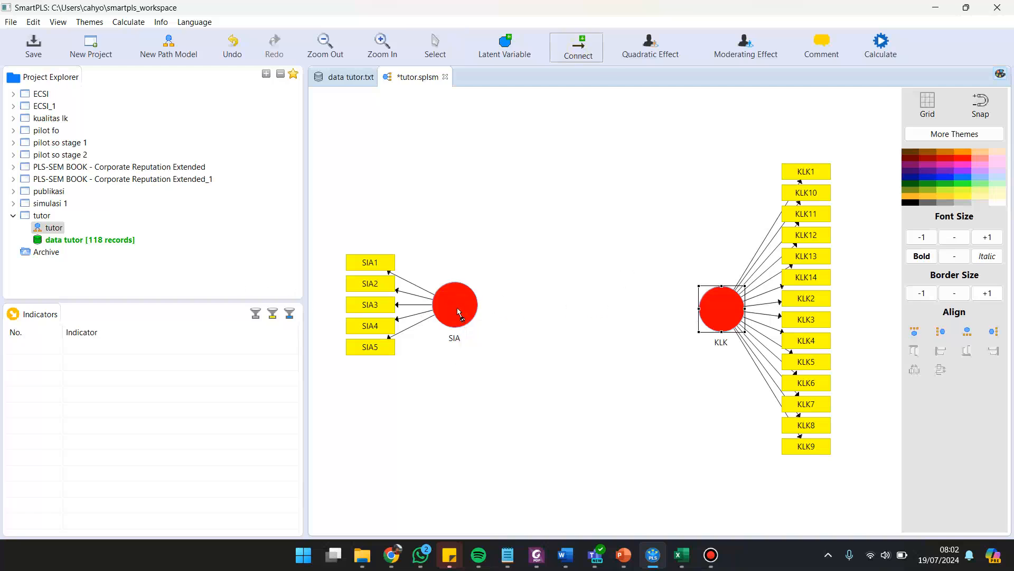
click(475, 316)
click(712, 316)
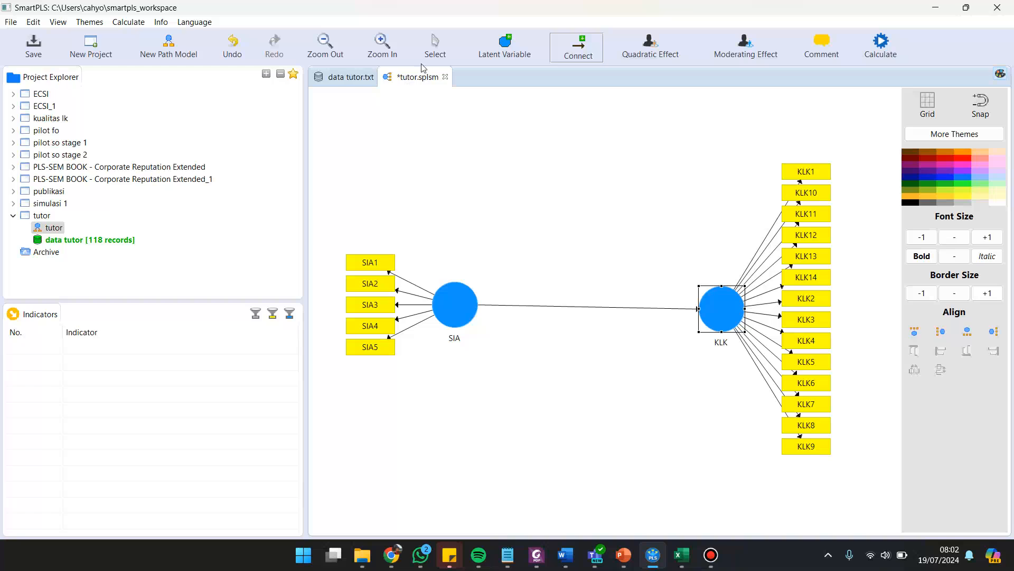
click(441, 53)
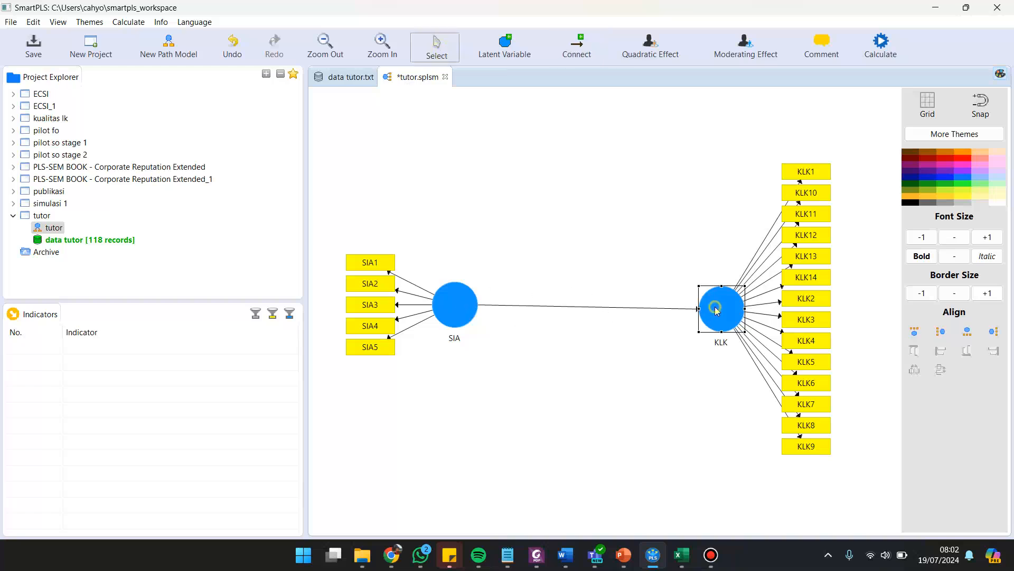
drag(715, 304, 717, 305)
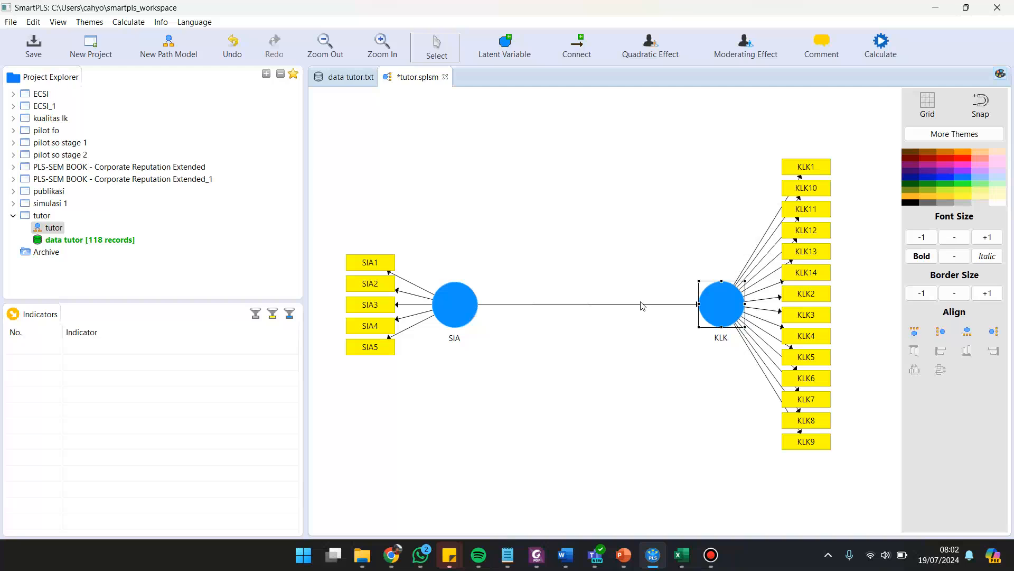
click(635, 258)
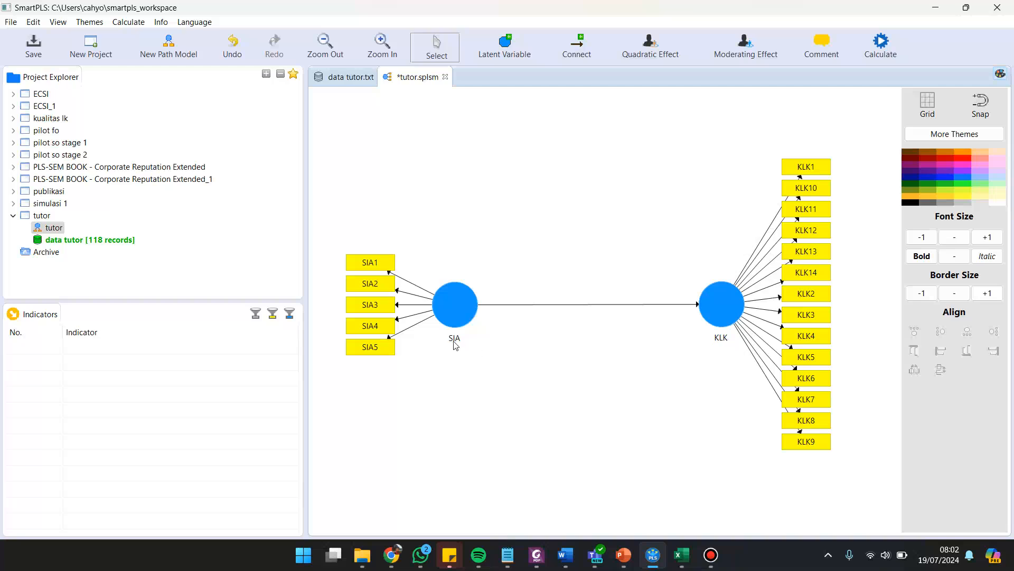
Run the PLS Algorithm on the SIA to KLK model with the Path weighting scheme, 300 maximum iterations and stop criterion 7.
double_click(457, 305)
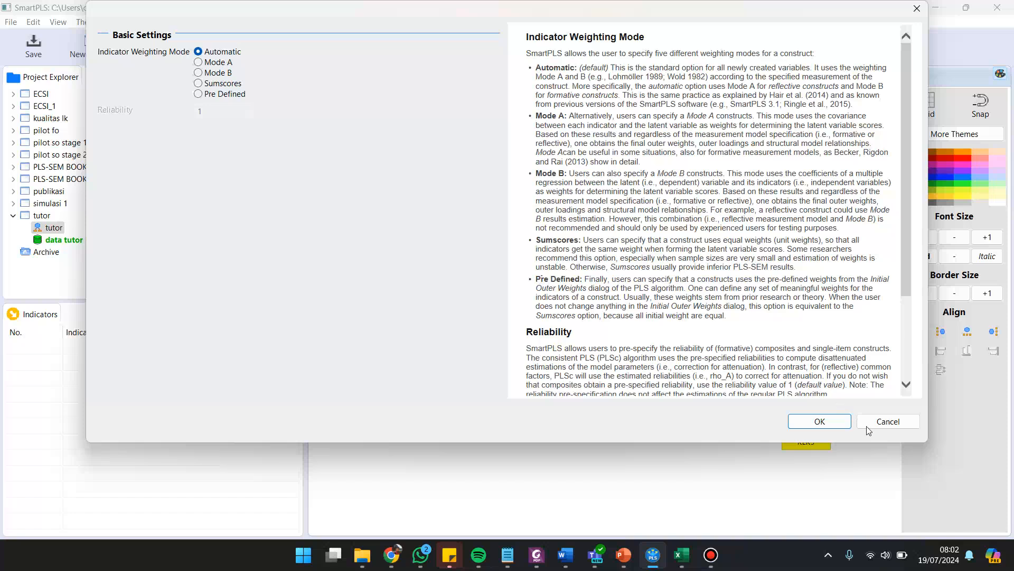
click(876, 425)
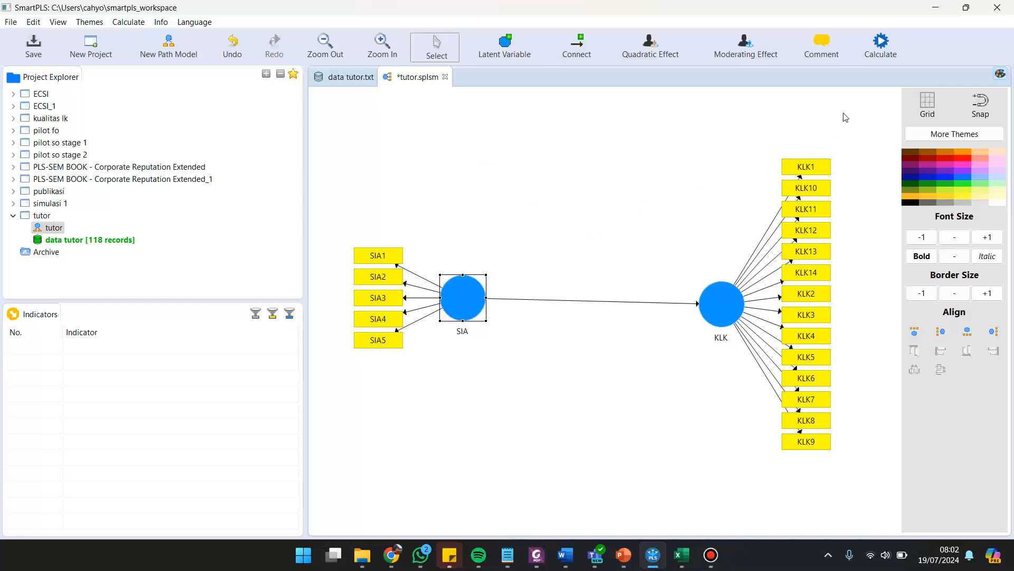
click(884, 51)
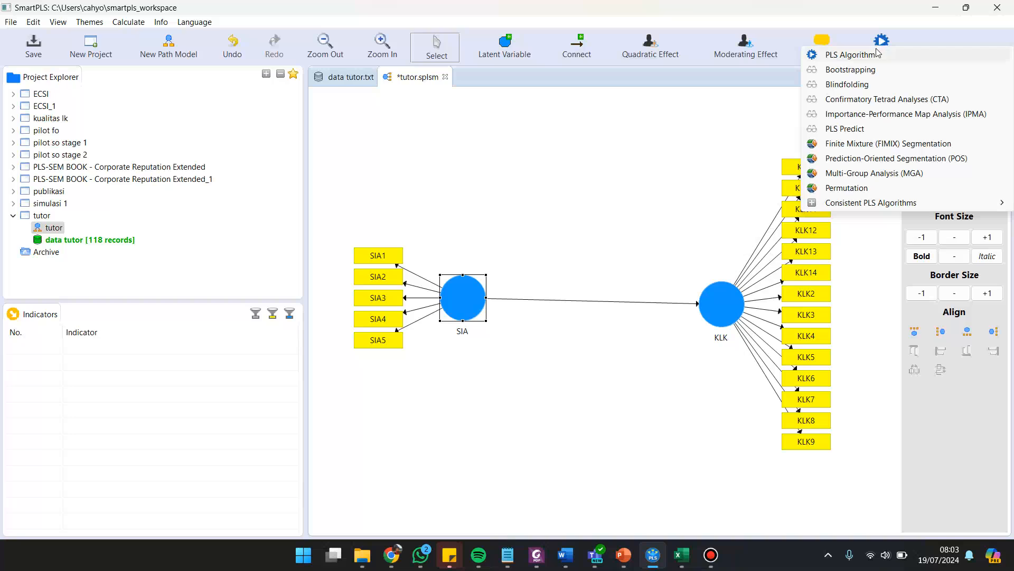
click(876, 27)
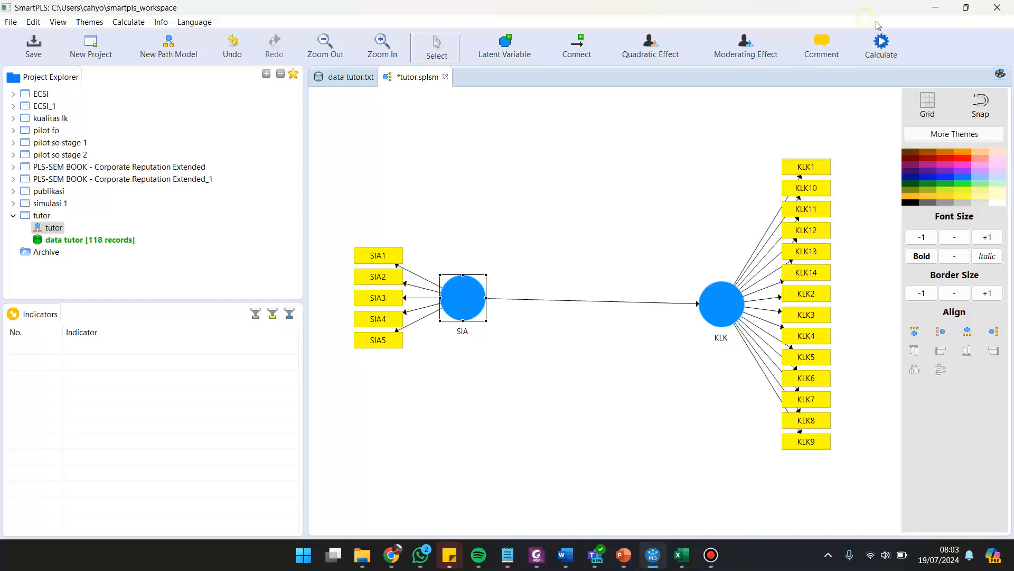
click(886, 58)
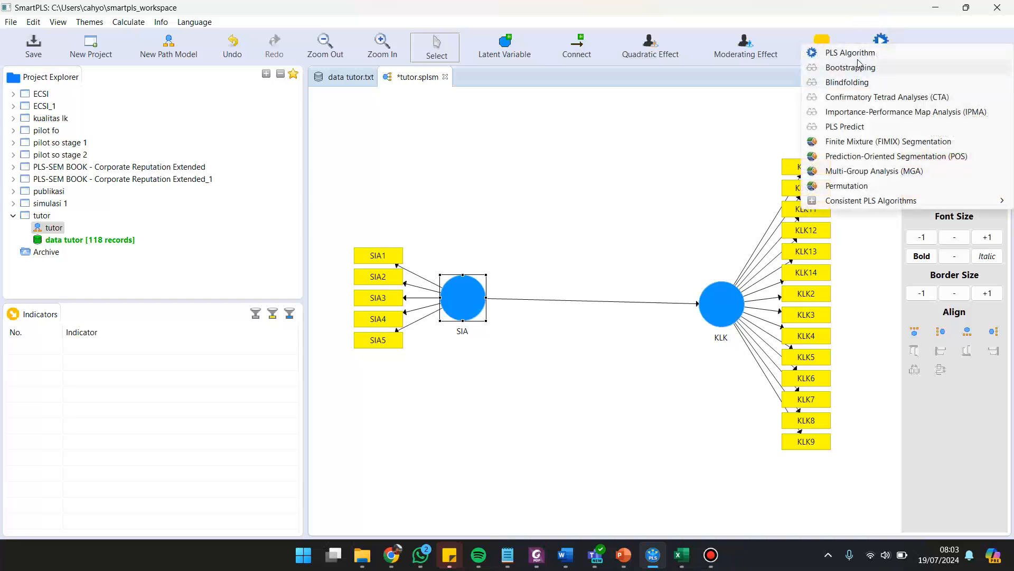
click(862, 55)
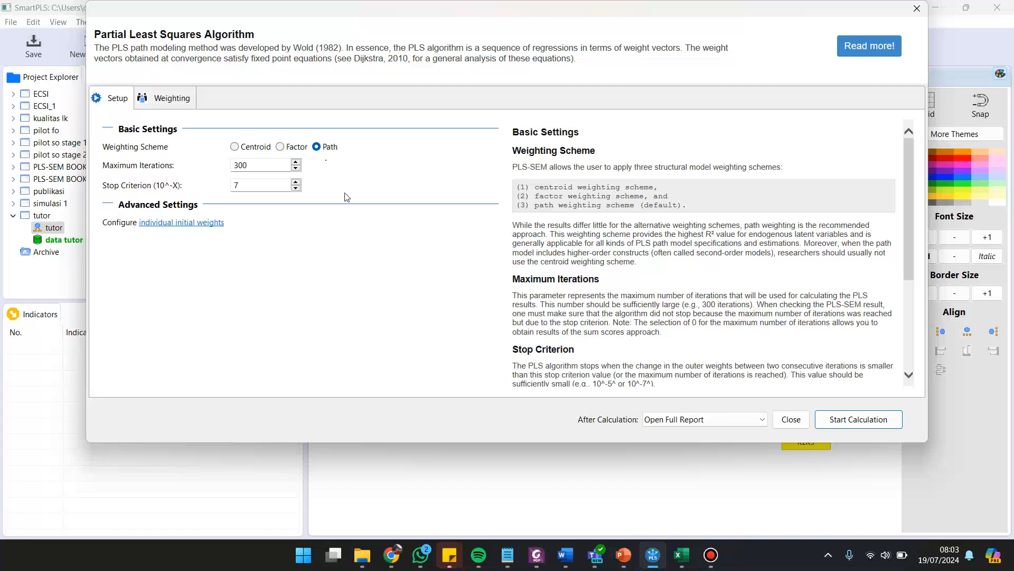
click(855, 425)
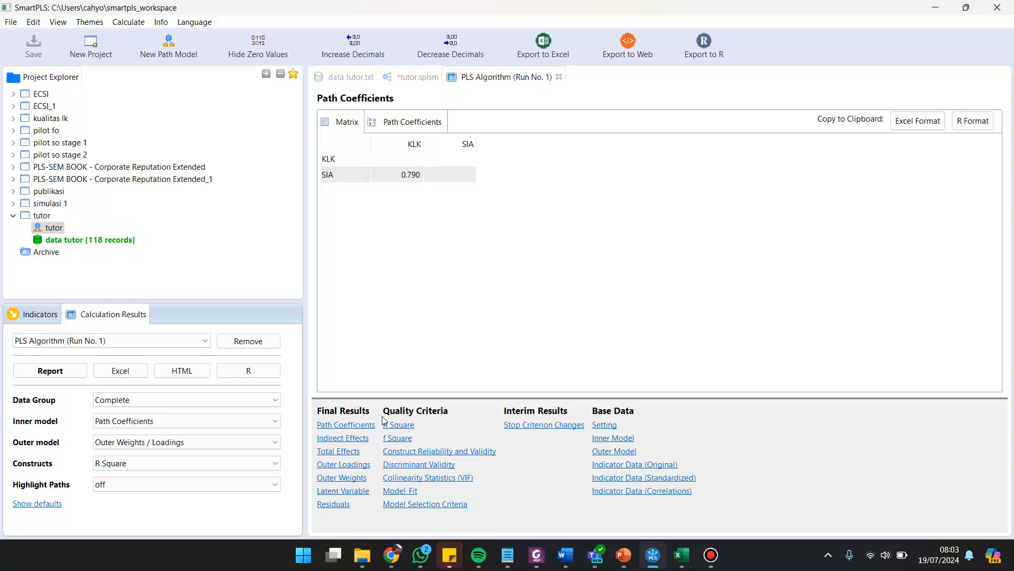
Examine the outer loadings of all KLK and SIA indicators in the PLS Algorithm report.
click(353, 466)
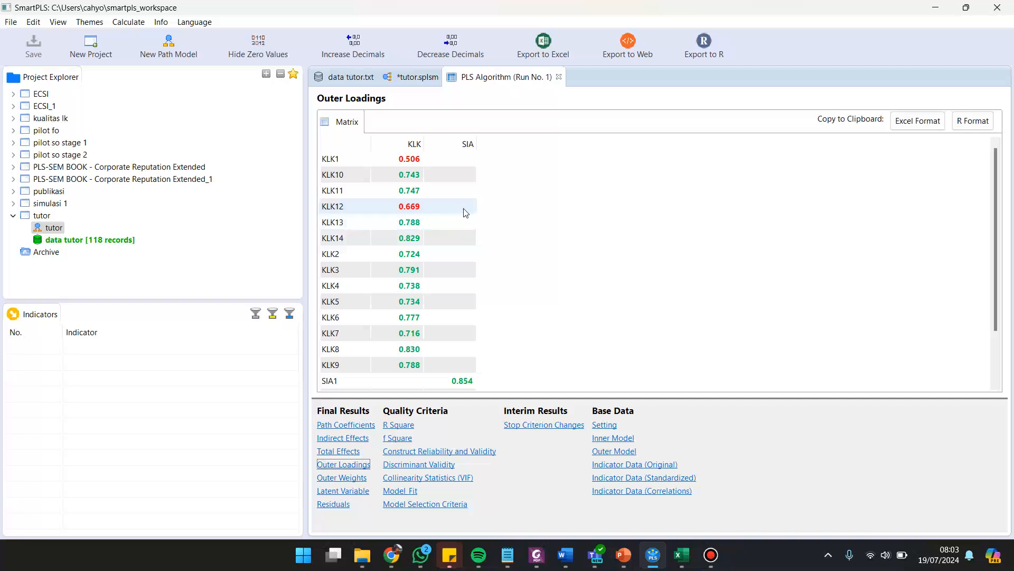
scroll(502, 223, down, 1)
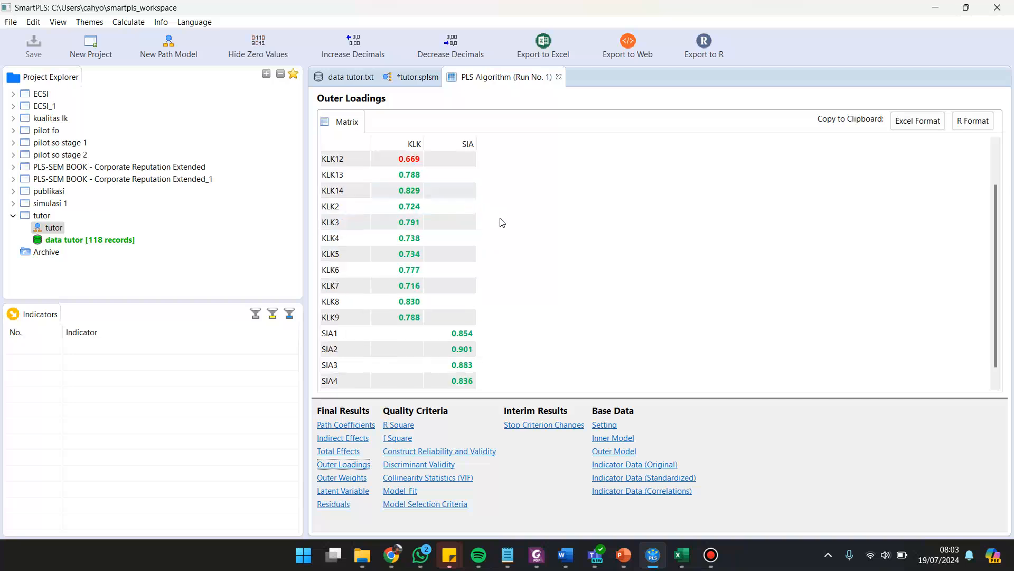
scroll(502, 222, up, 1)
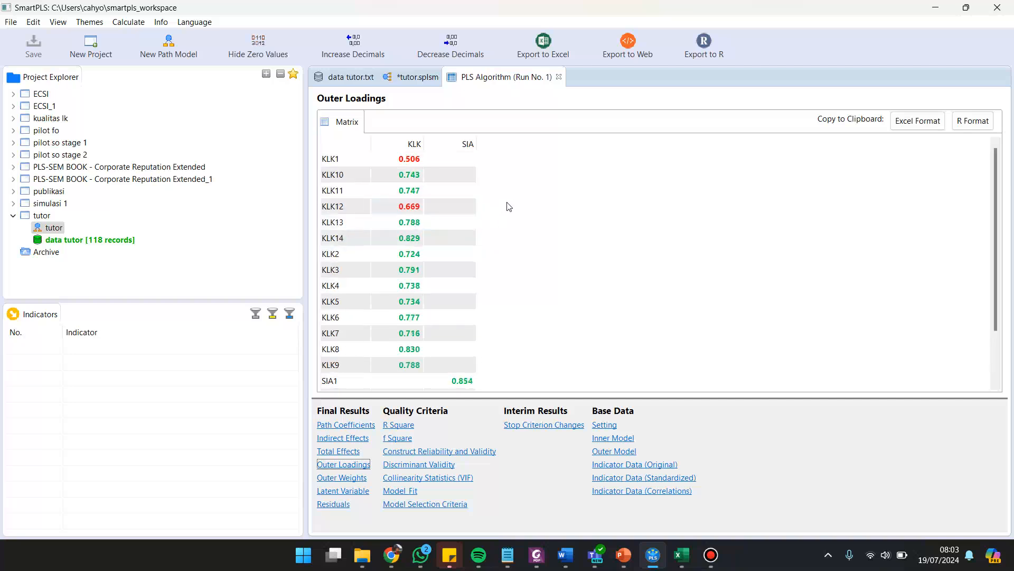
scroll(509, 208, down, 2)
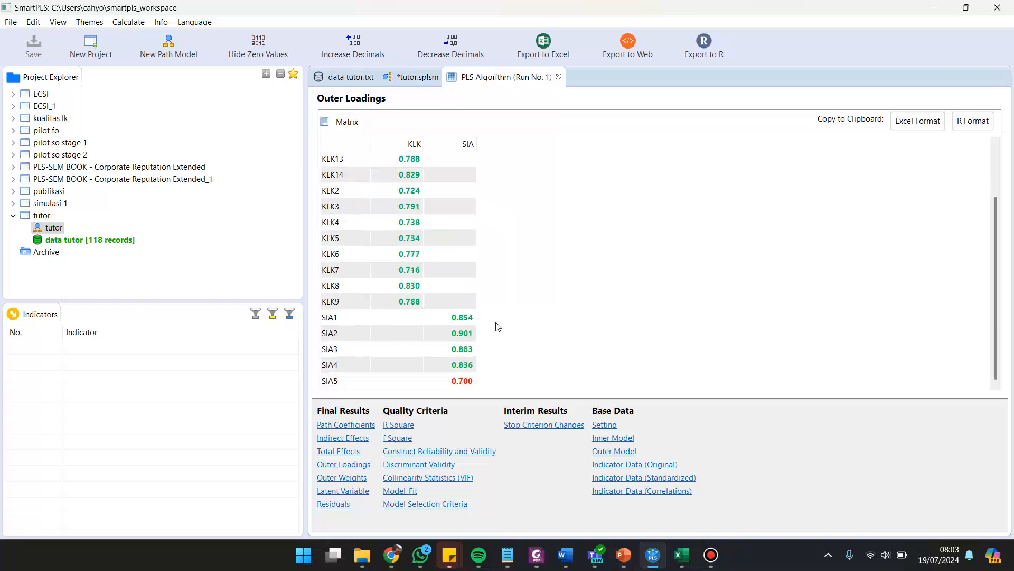
scroll(513, 237, up, 1)
scroll(516, 222, down, 1)
scroll(489, 280, up, 2)
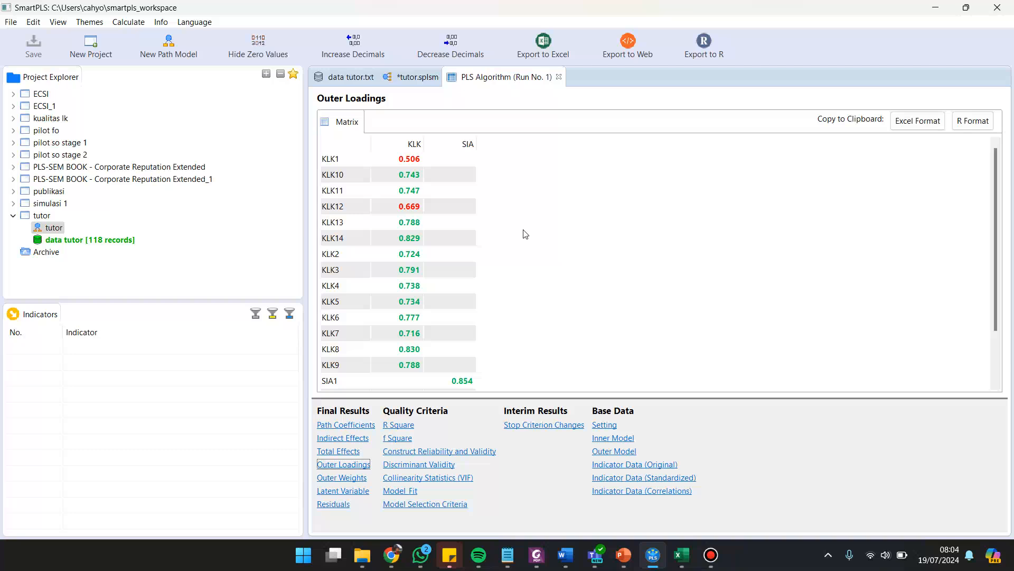
scroll(525, 234, down, 2)
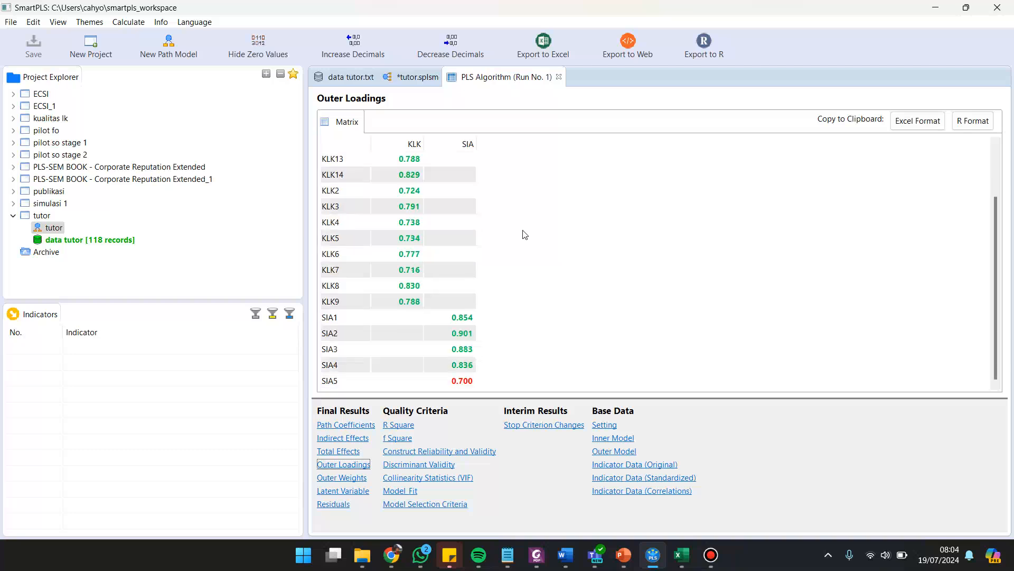
scroll(525, 234, up, 2)
scroll(525, 234, down, 2)
scroll(515, 263, up, 3)
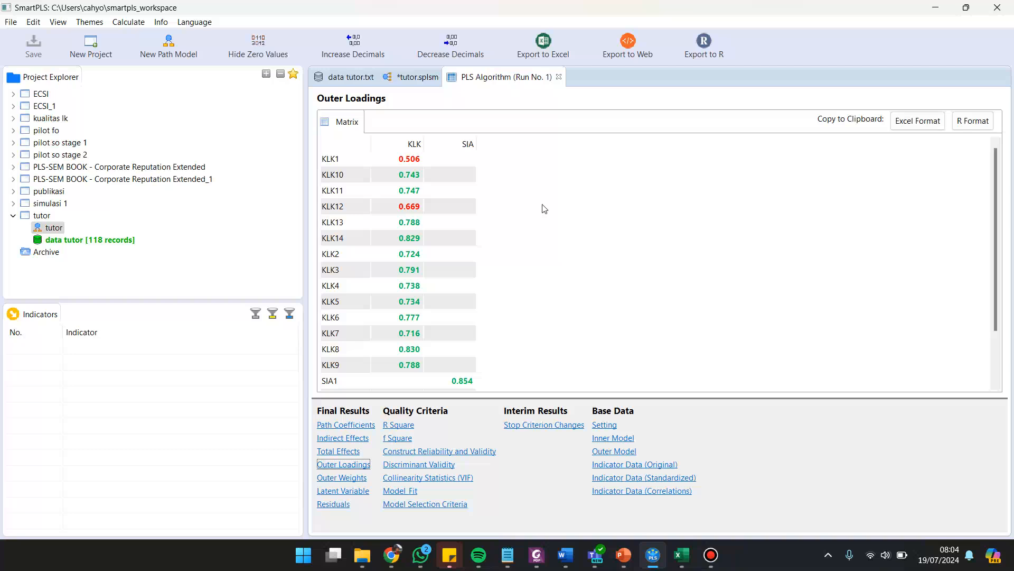
scroll(496, 325, down, 2)
scroll(446, 208, up, 2)
Show the Construct Reliability and Validity results and widen the Composite Reliability and Average Variance Extracted columns.
click(453, 452)
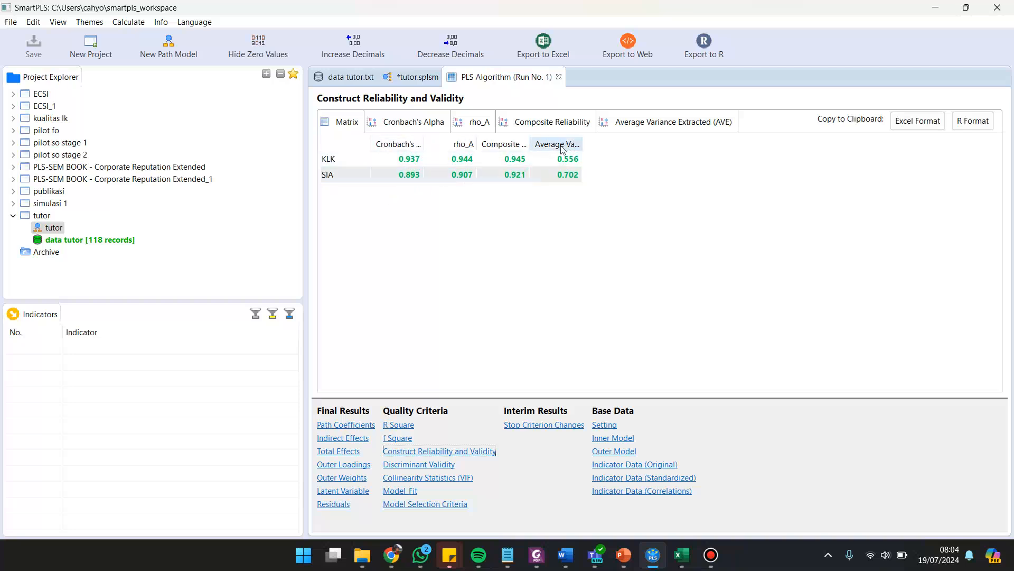
drag(530, 144, 561, 145)
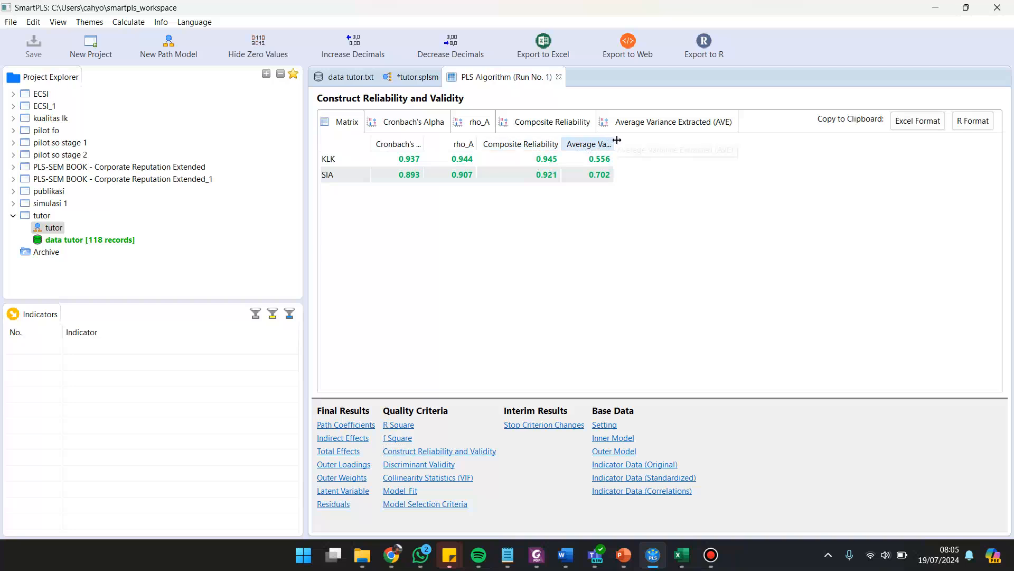
drag(617, 140, 649, 140)
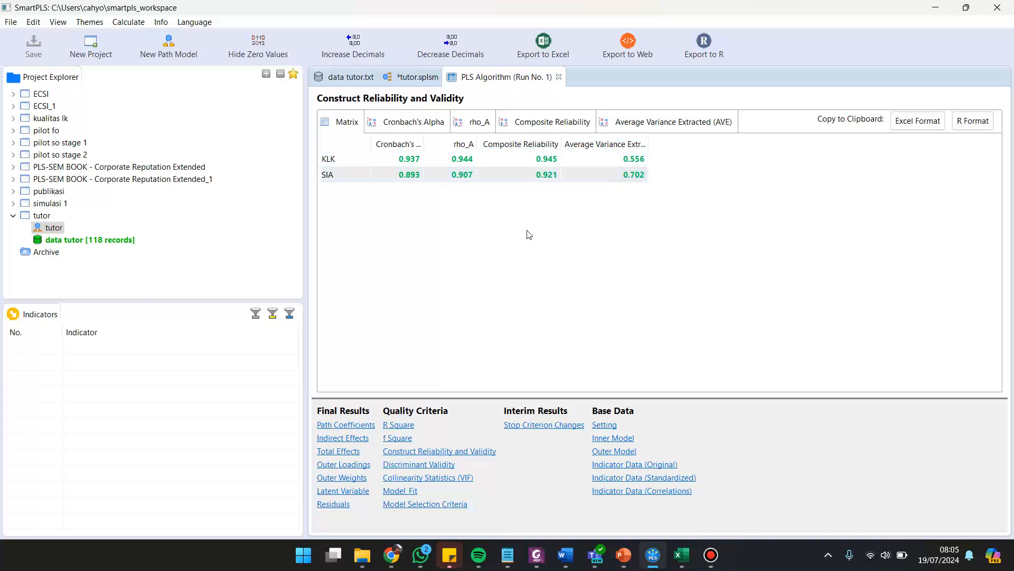
Review the Discriminant Validity results for the Fornell-Larcker Criterion and the Cross Loadings of all indicators.
click(430, 465)
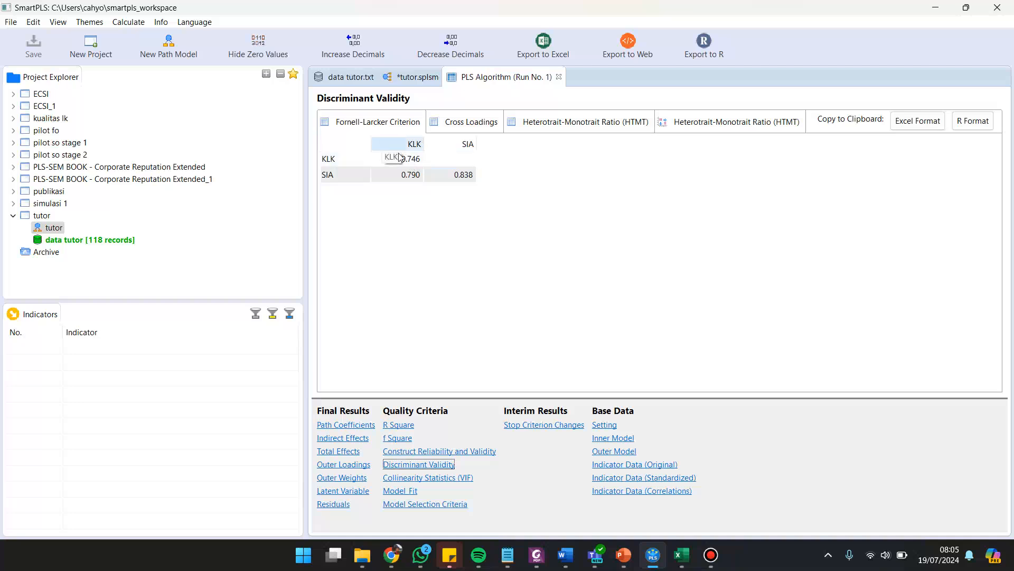
click(456, 125)
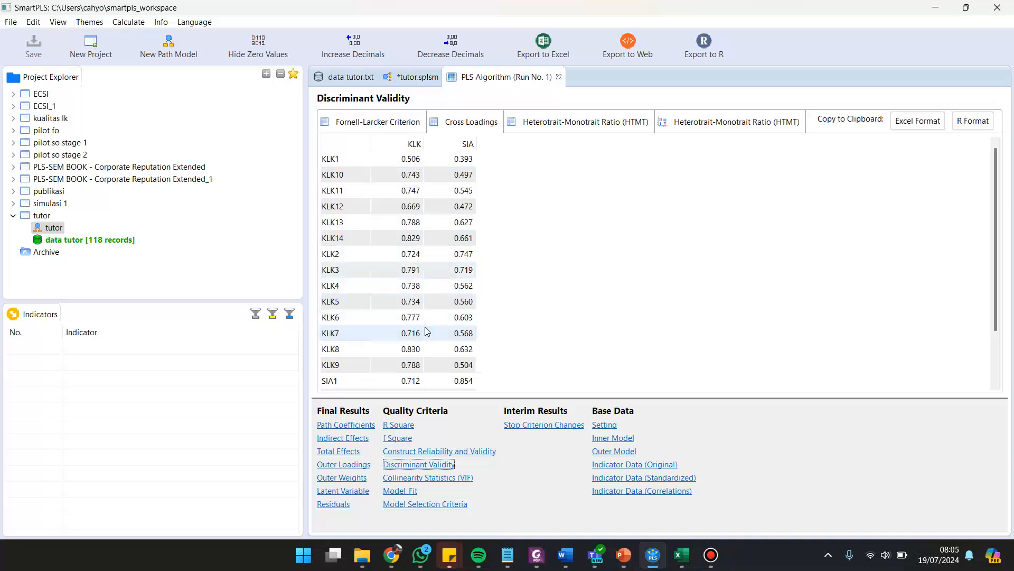
scroll(413, 386, down, 2)
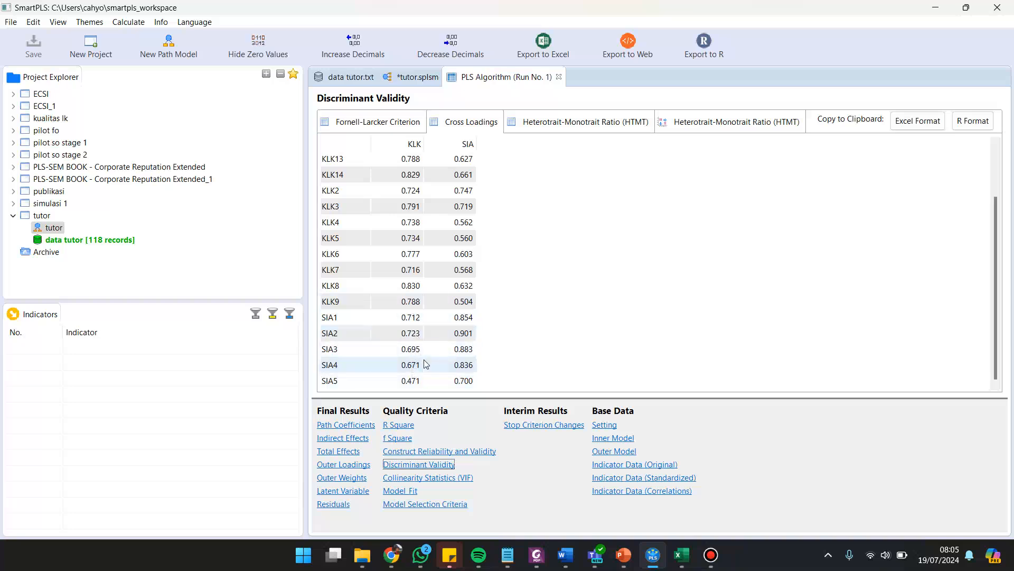
scroll(422, 232, up, 2)
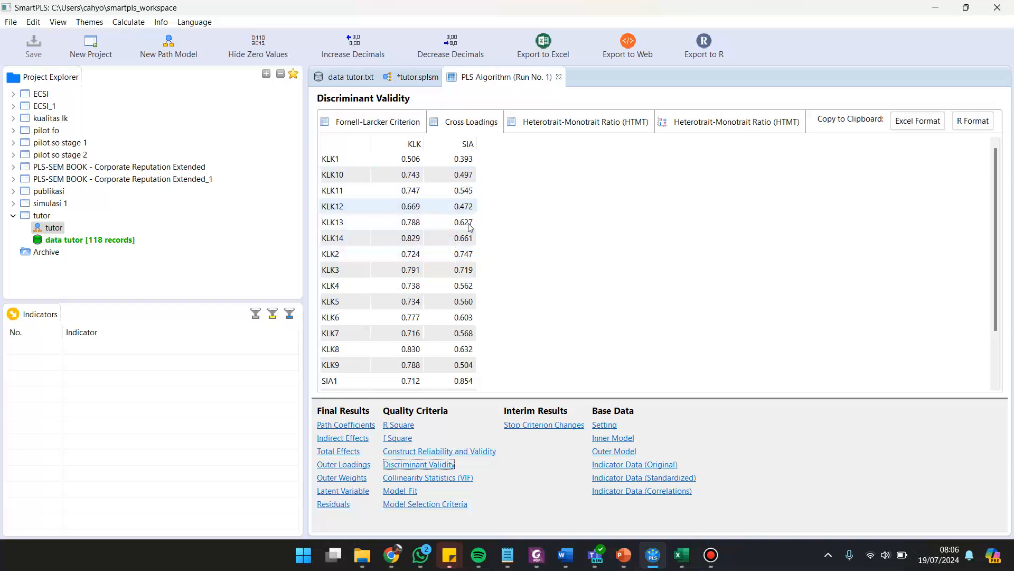
scroll(472, 233, down, 1)
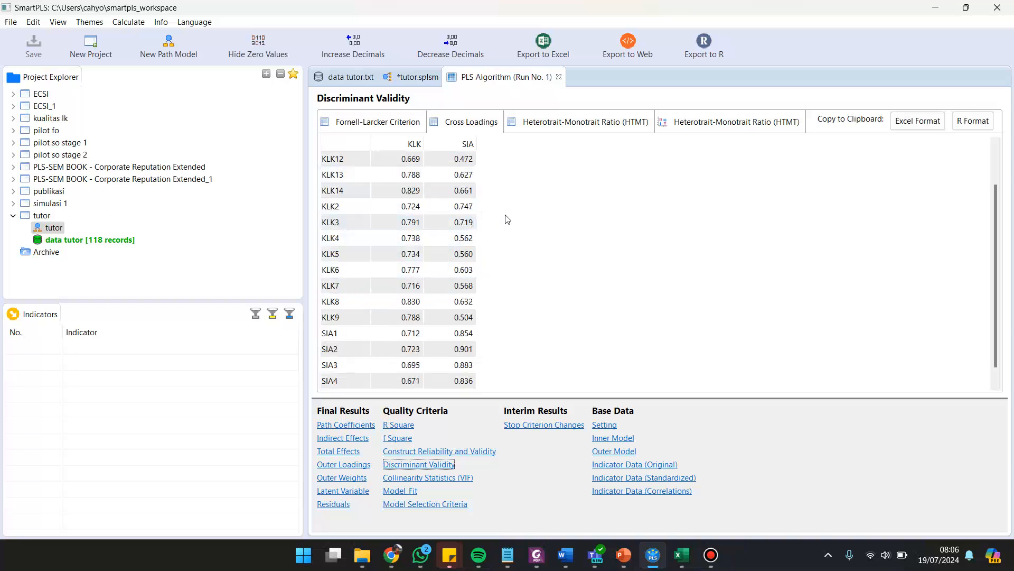
scroll(506, 218, up, 1)
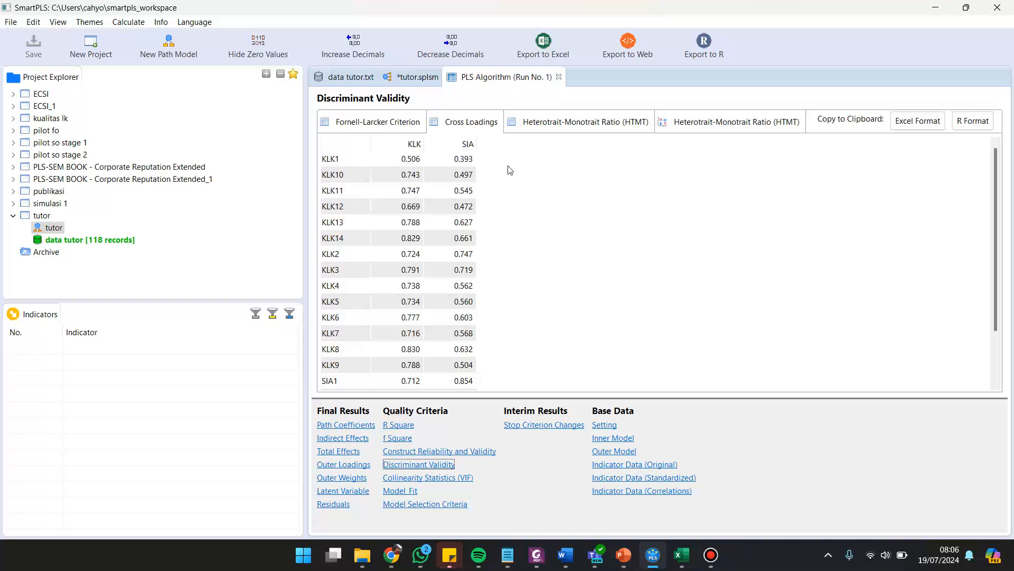
Compare the Heterotrait-Monotrait Ratio with the Fornell-Larcker Criterion and Cross Loadings results, and view the R Square of KLK.
click(549, 123)
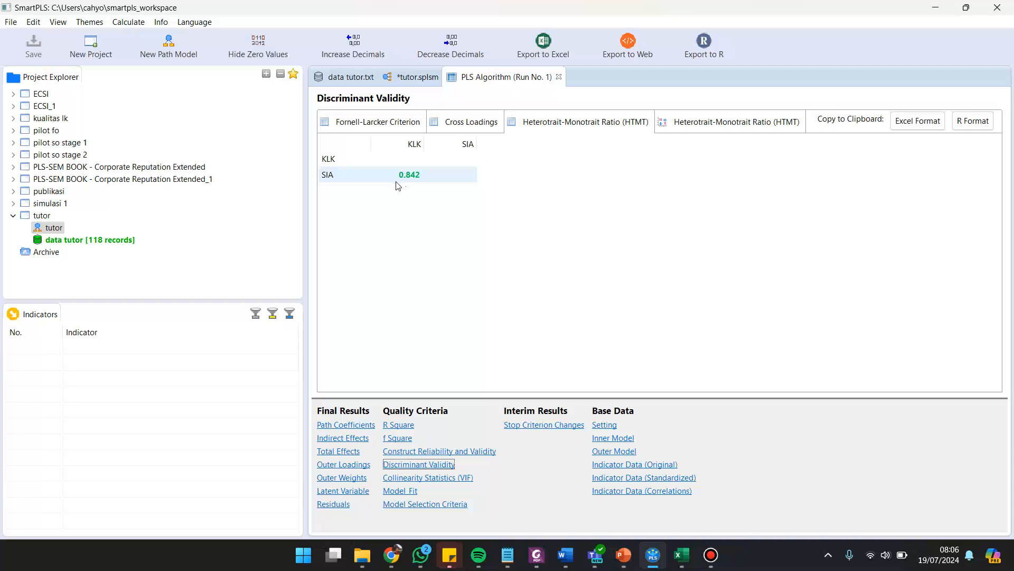
click(432, 219)
click(365, 123)
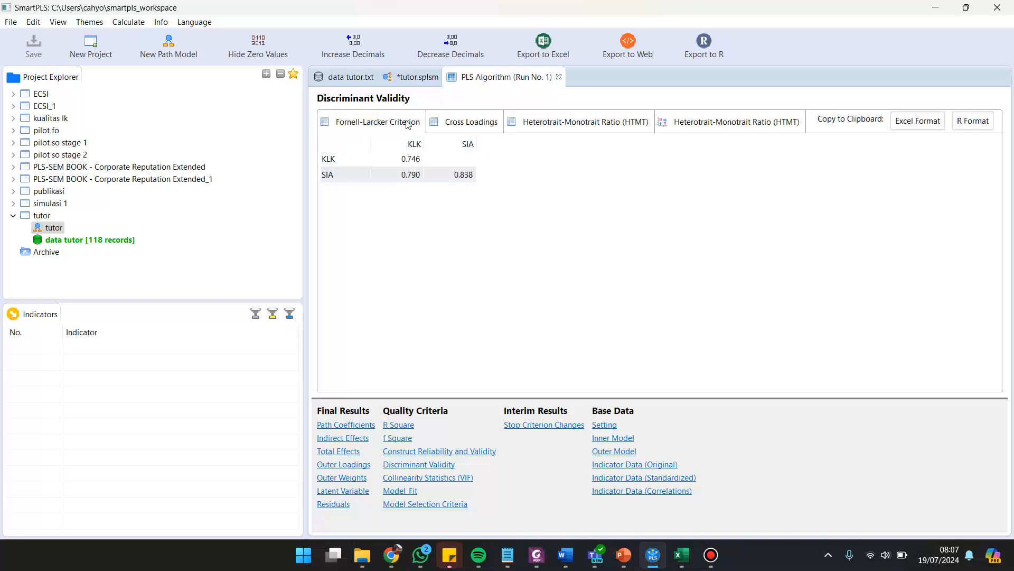
click(459, 123)
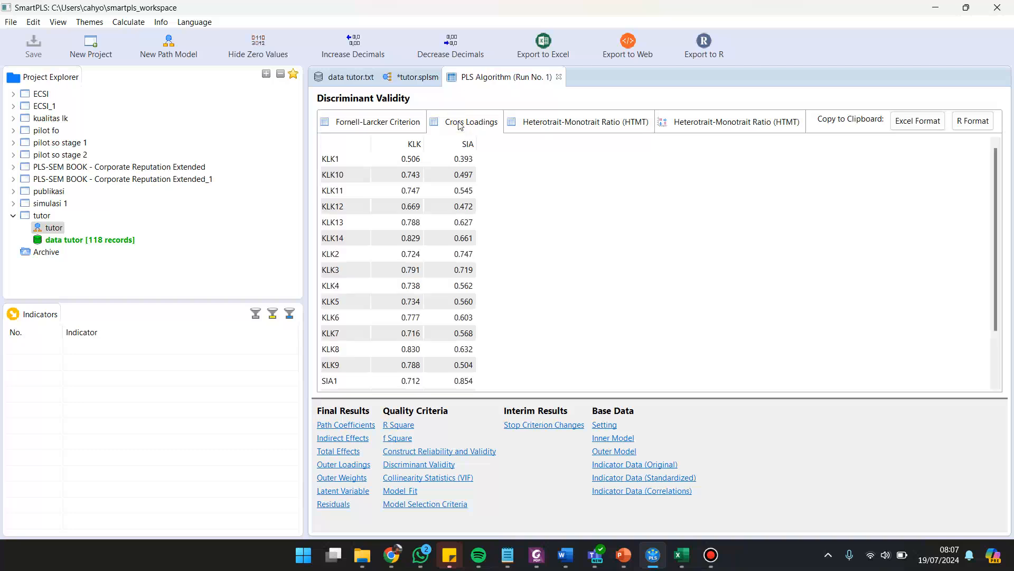
click(388, 125)
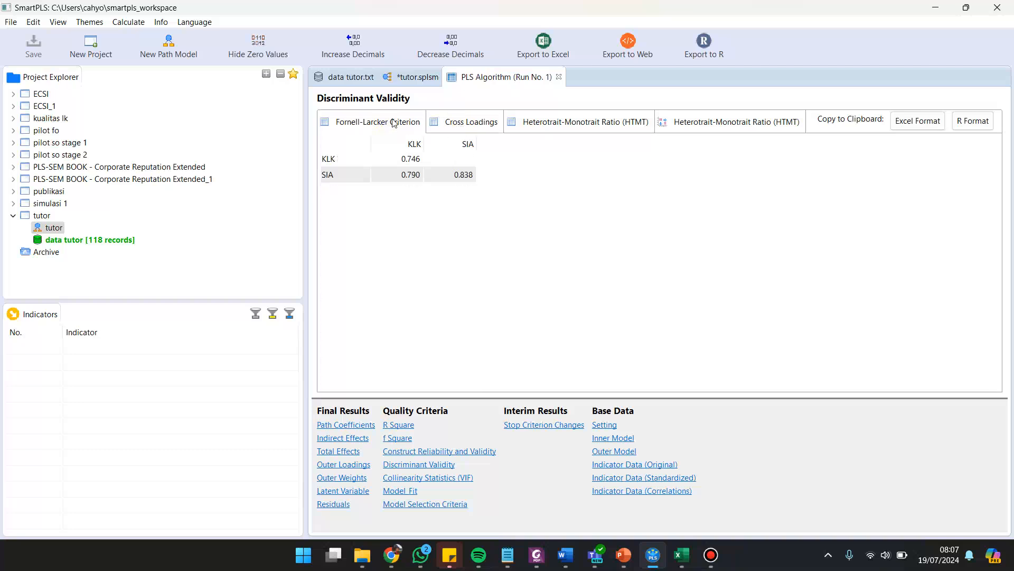
click(544, 128)
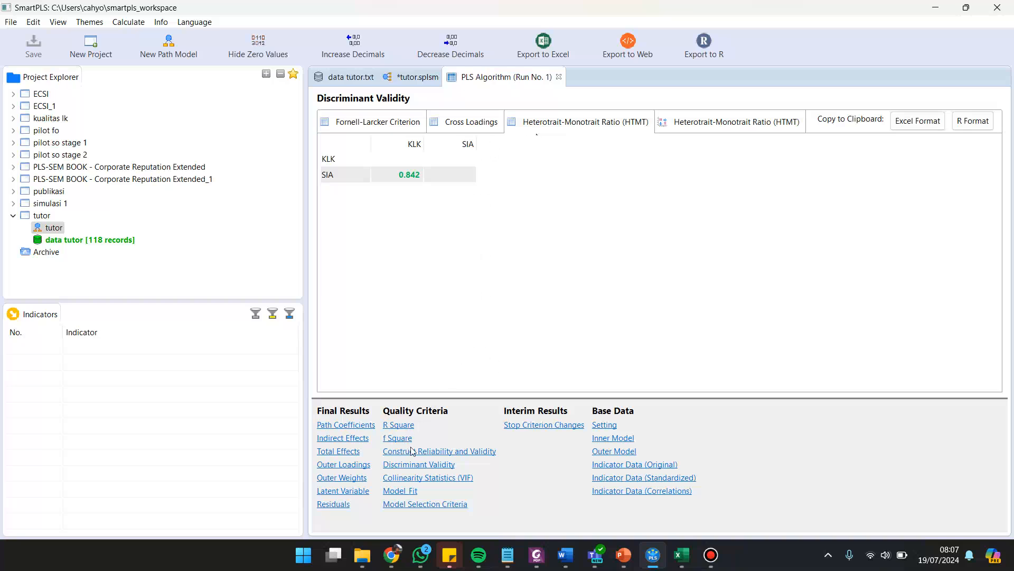
click(400, 425)
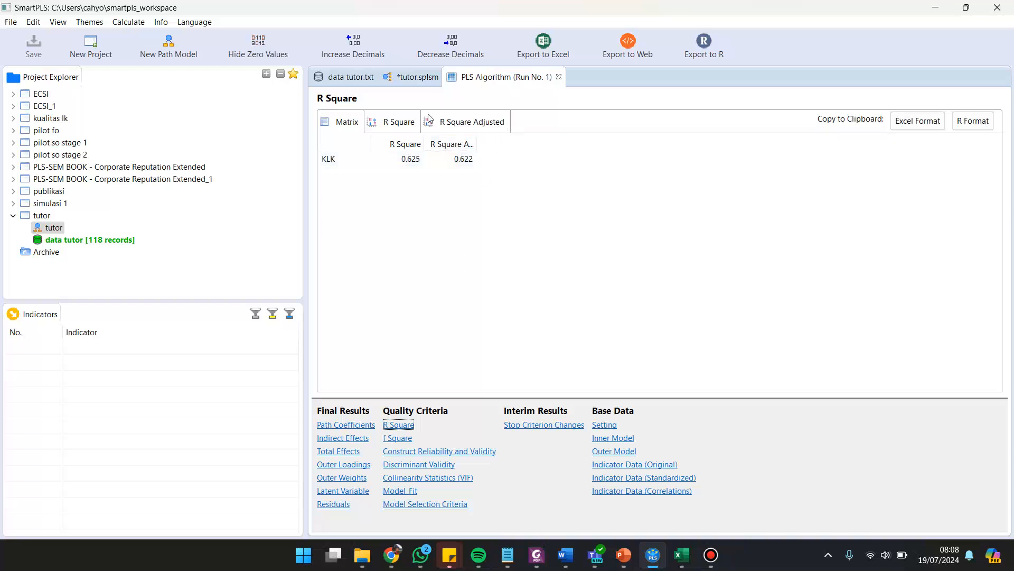
Run Basic Bootstrapping on the tutor model with 500 subsamples, the BCa confidence interval method, a two-tailed test and significance level 0.05.
click(405, 78)
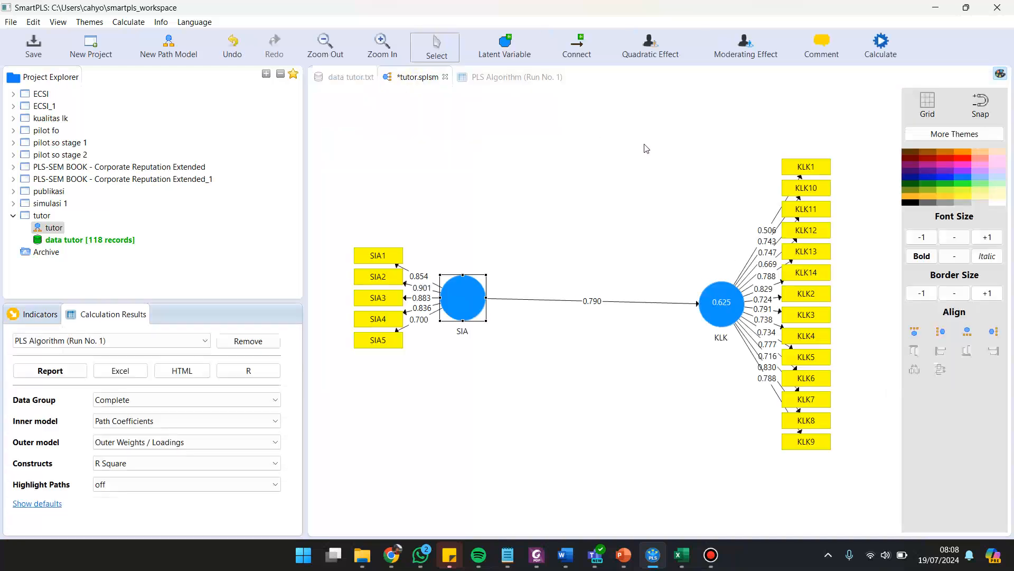
click(870, 58)
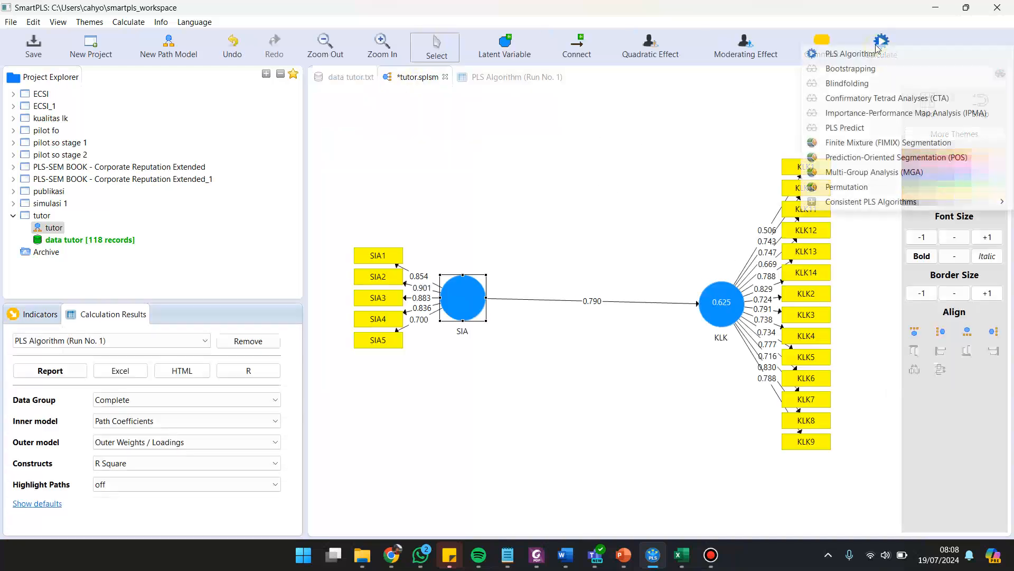
click(858, 74)
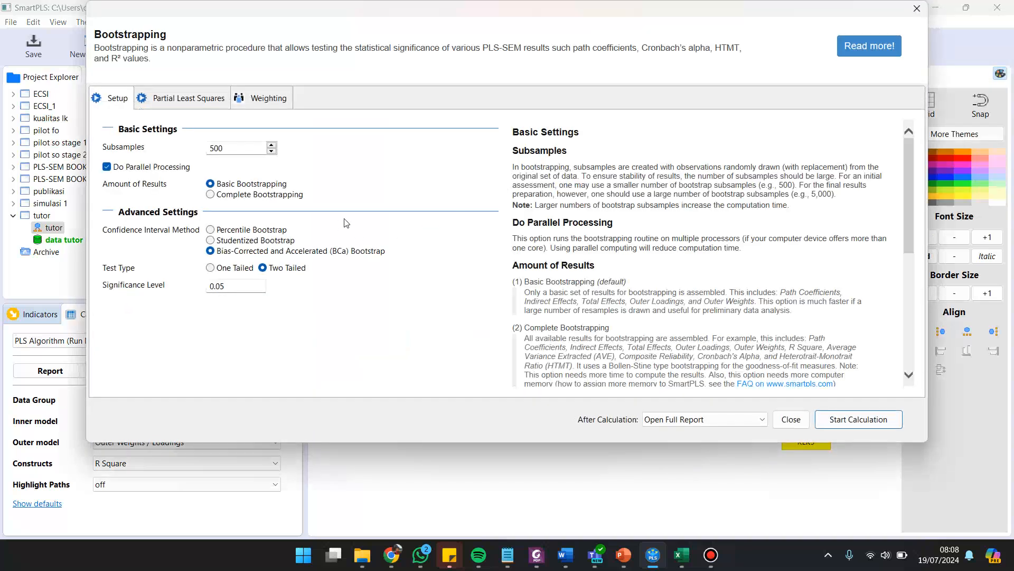
click(233, 148)
click(236, 287)
click(851, 420)
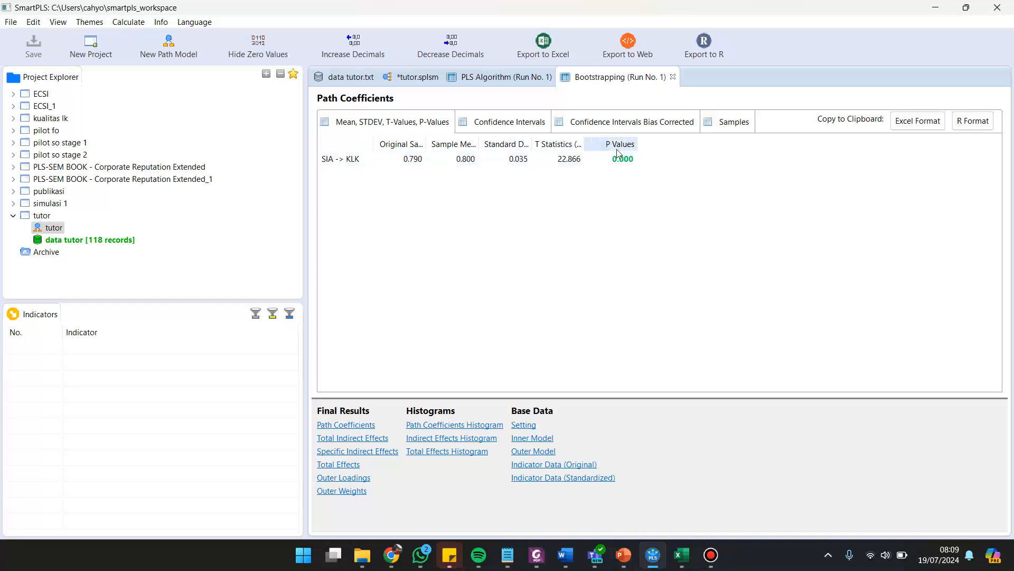
Adjust the T Statistics and P Values column widths in the bootstrapped Path Coefficients and select the SIA -> KLK row for reading.
double_click(641, 139)
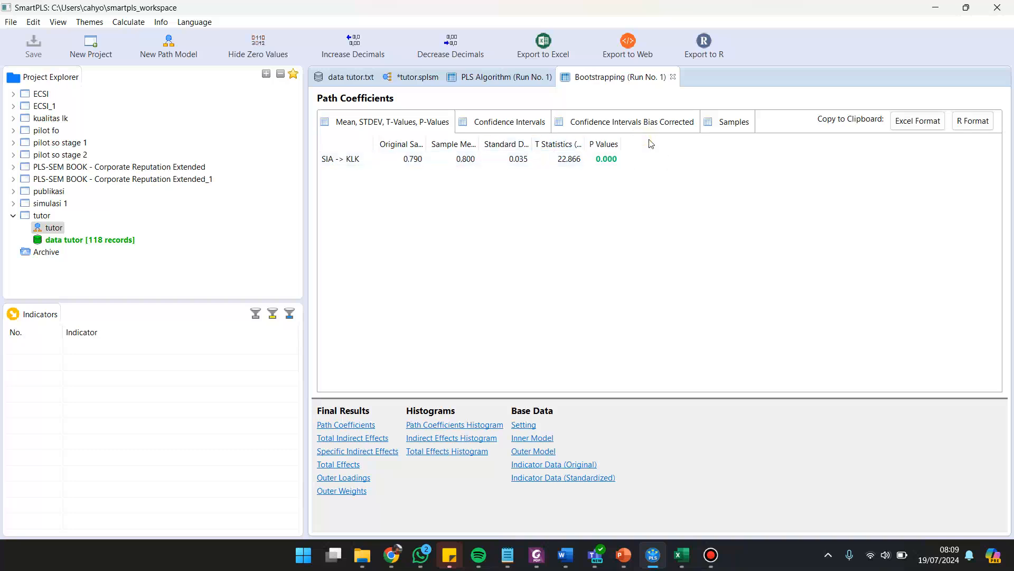
drag(623, 145, 634, 145)
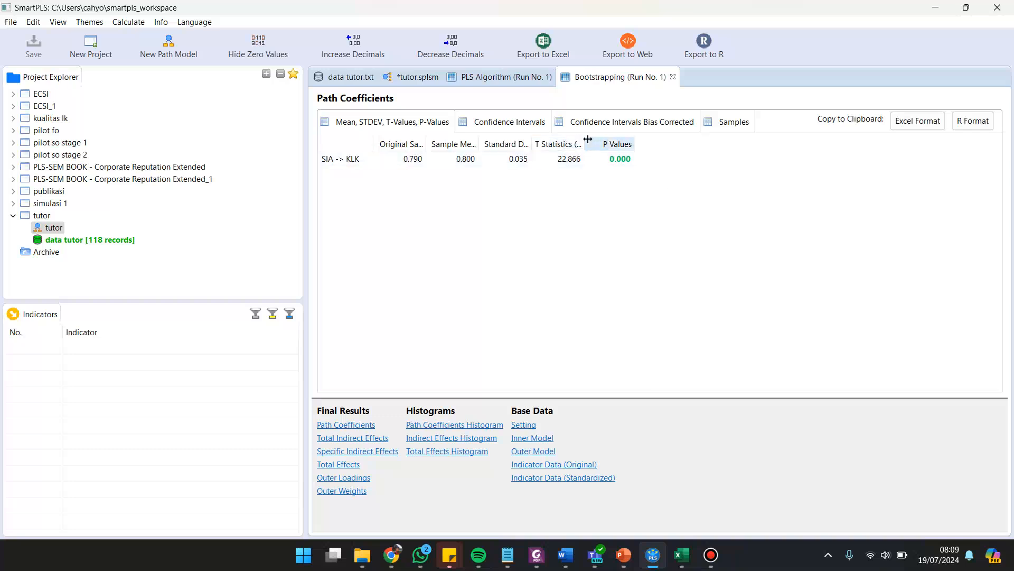
drag(584, 142, 618, 142)
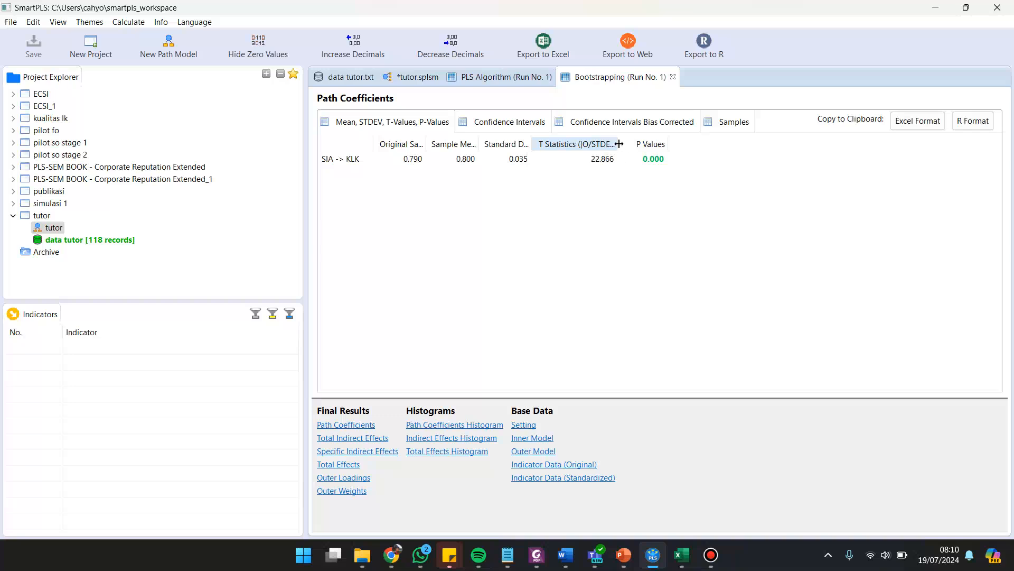
drag(618, 144, 612, 144)
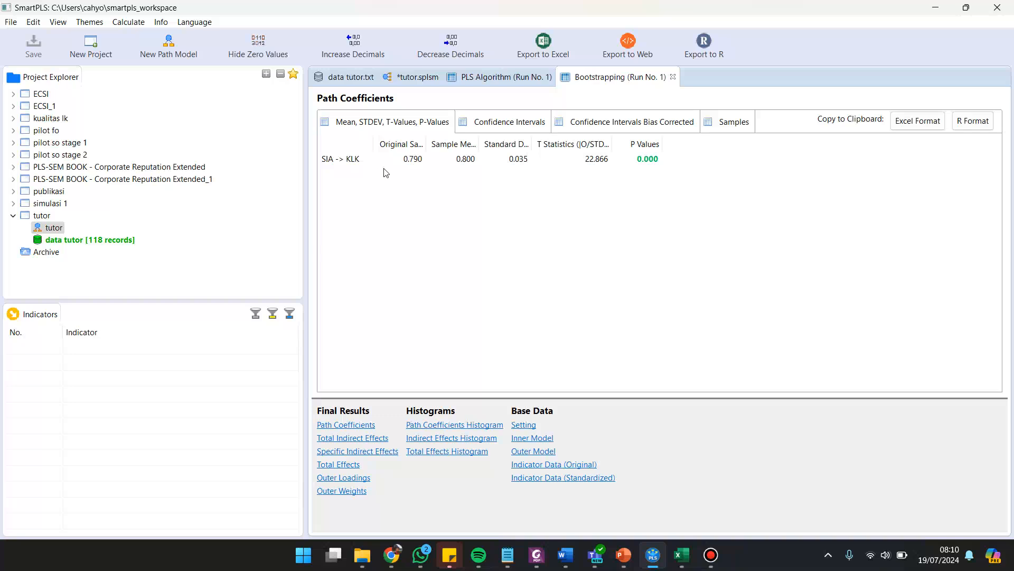
click(647, 164)
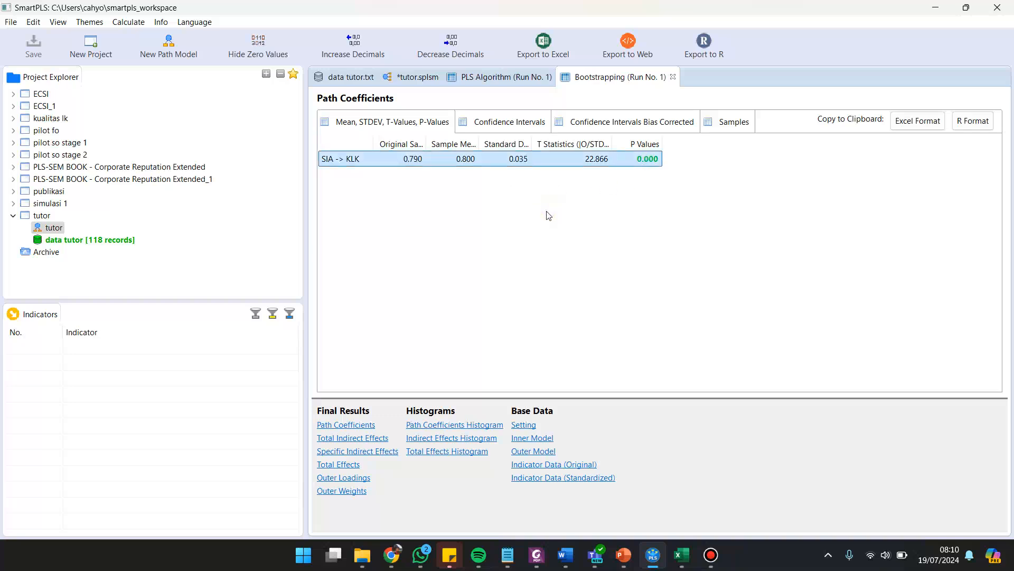